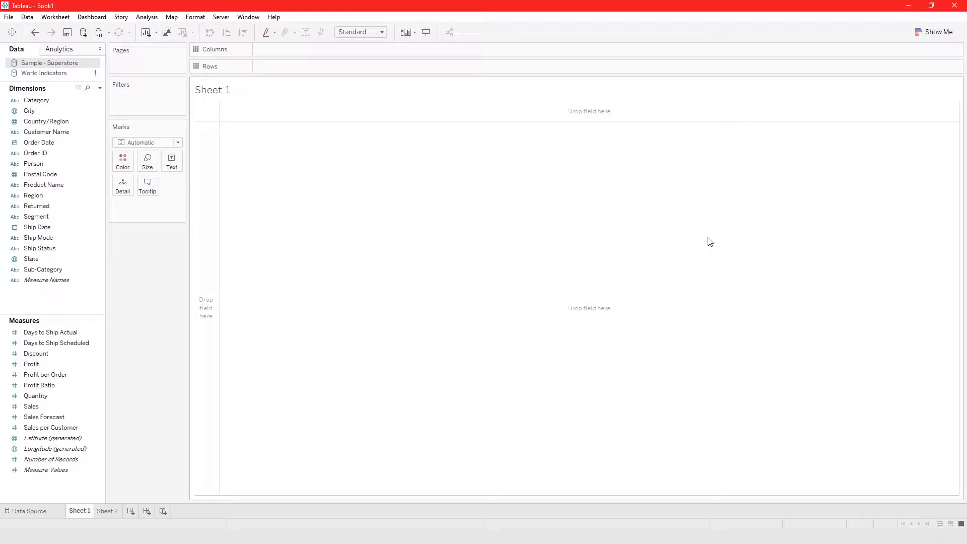
Plot the State dimension as a map and size its marks by Sales.
left_click(37, 121)
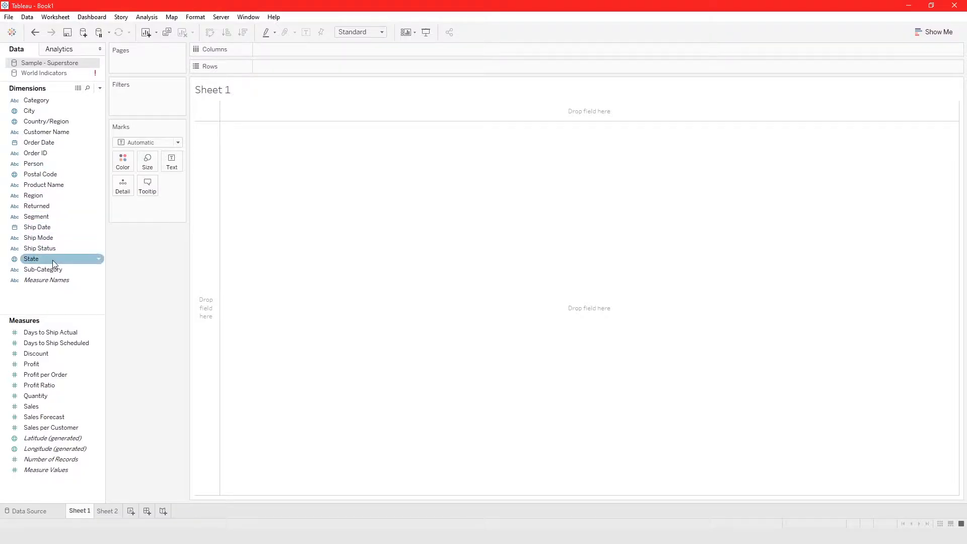
left_click_drag(53, 260, 562, 292)
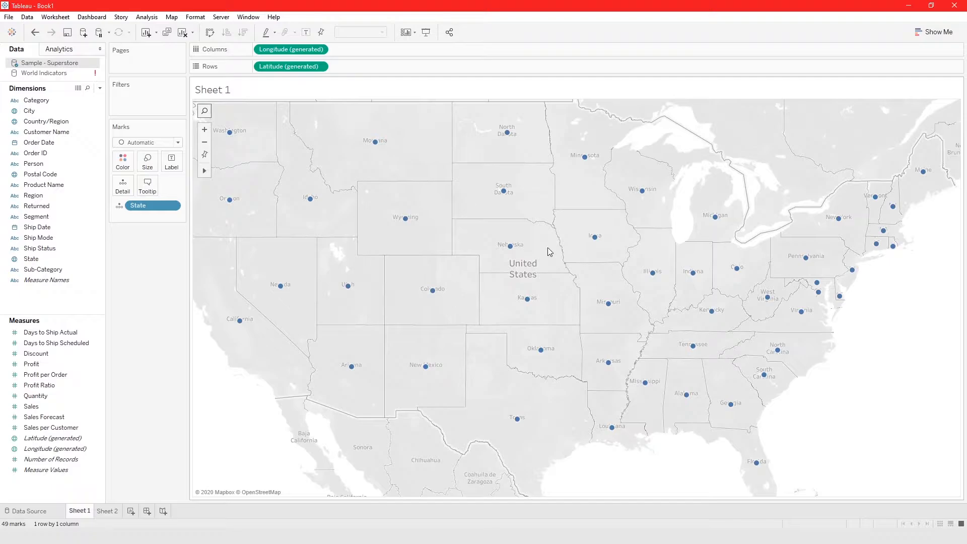
left_click(92, 407)
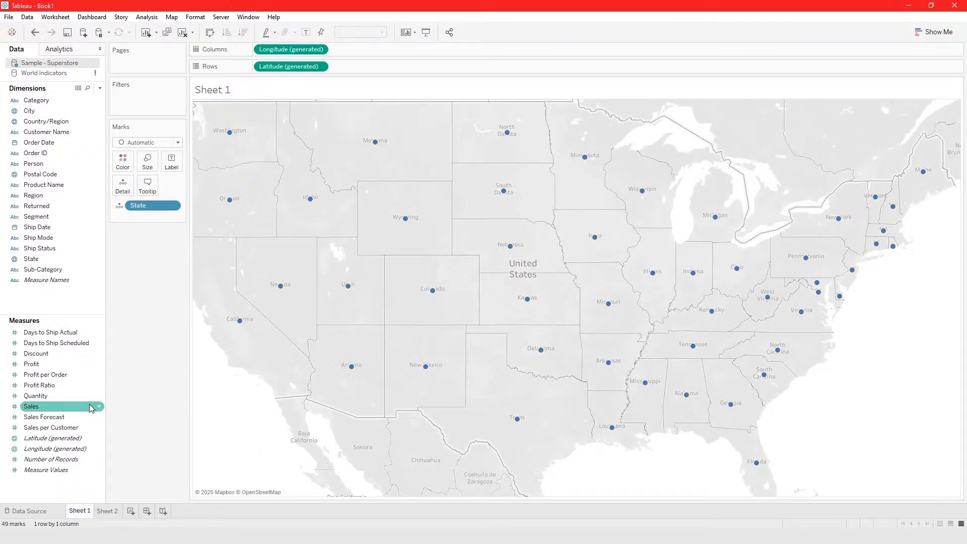
left_click_drag(81, 407, 151, 164)
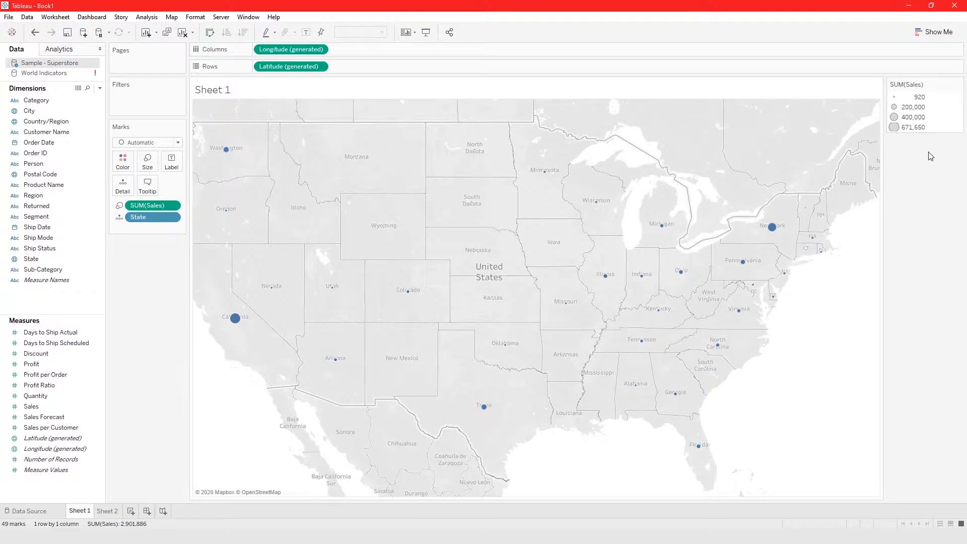
Enlarge the sales circles on the map to about the middle of the size range.
left_click(147, 162)
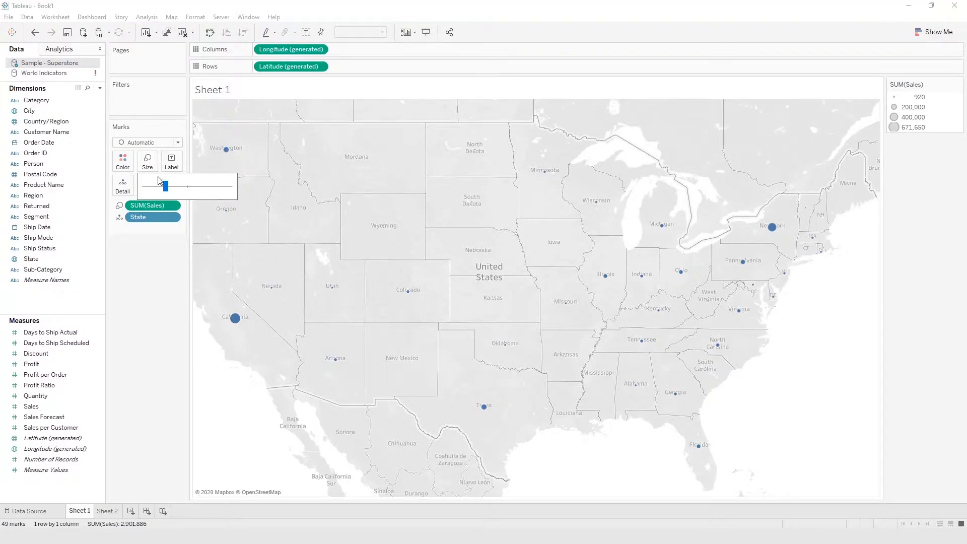
left_click_drag(176, 188, 189, 189)
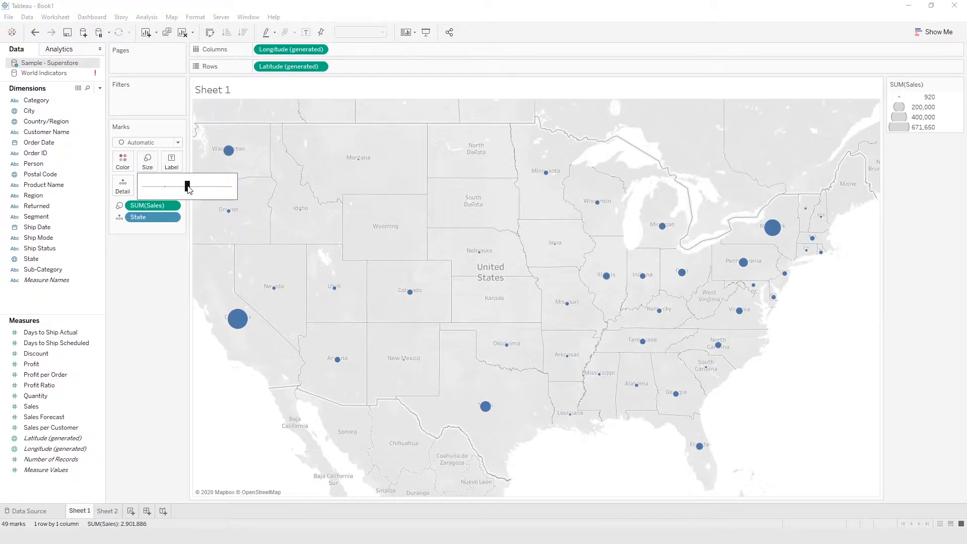
left_click(395, 235)
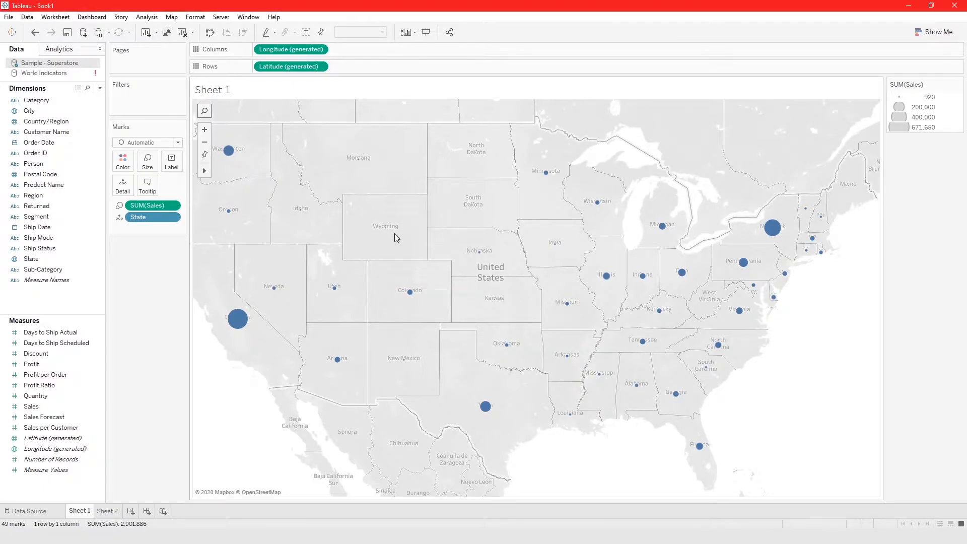
Color the state circles by Profit.
mouse_move(382, 232)
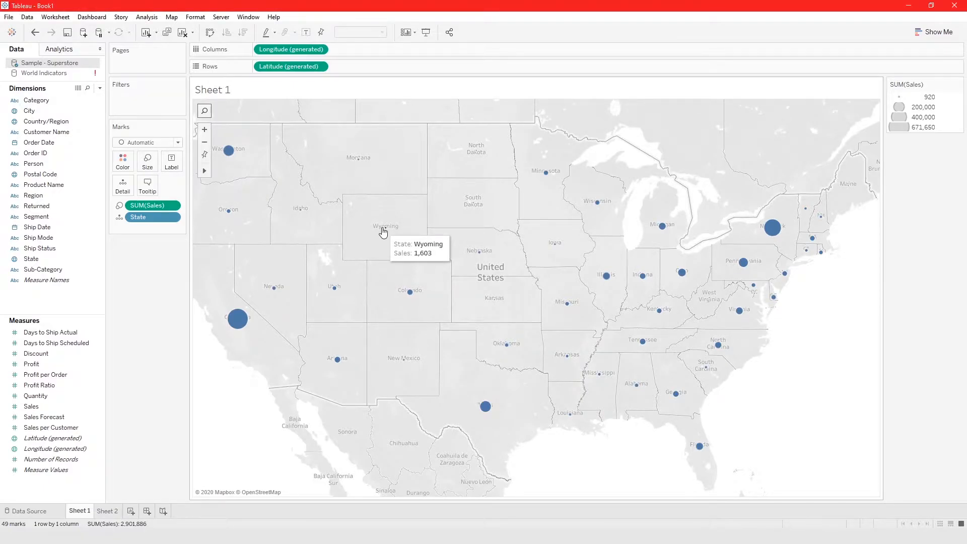
mouse_move(472, 207)
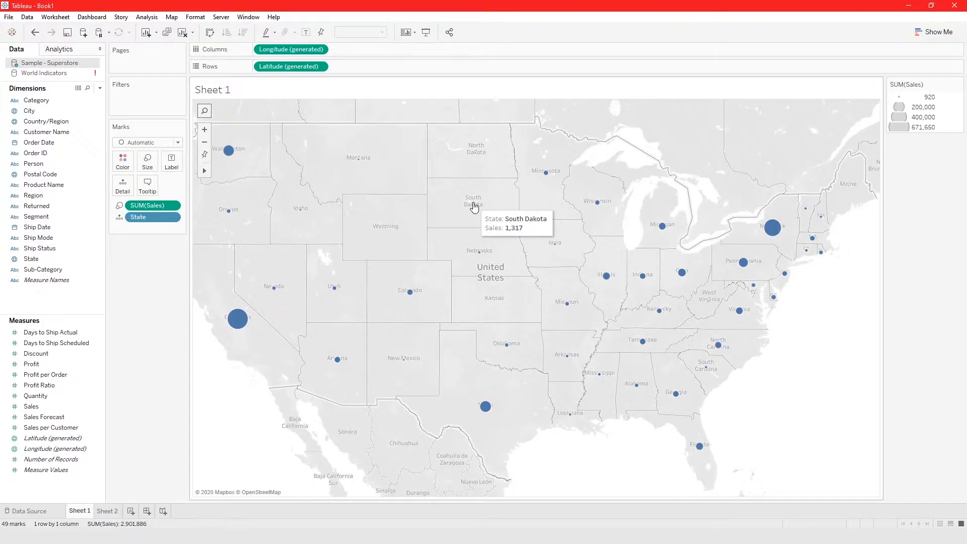
mouse_move(250, 328)
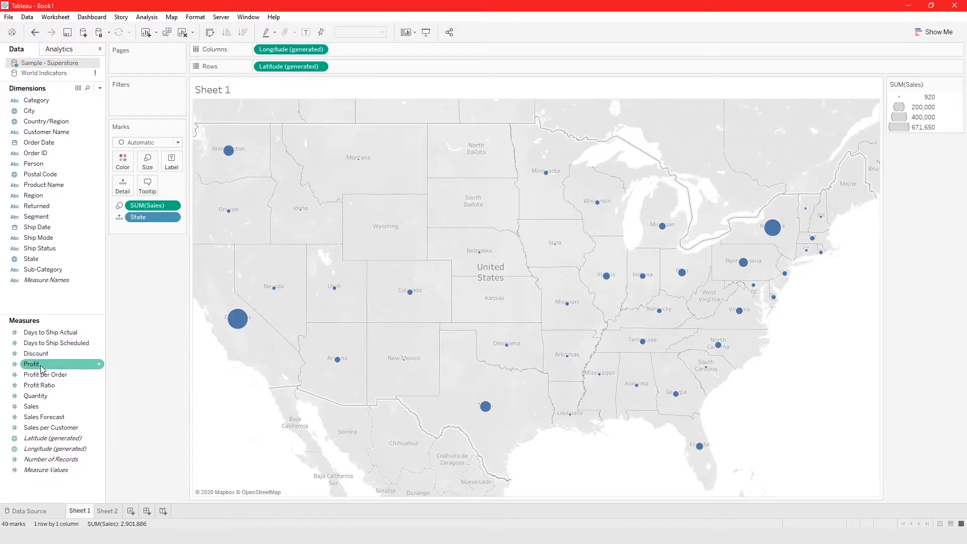
left_click_drag(31, 364, 122, 163)
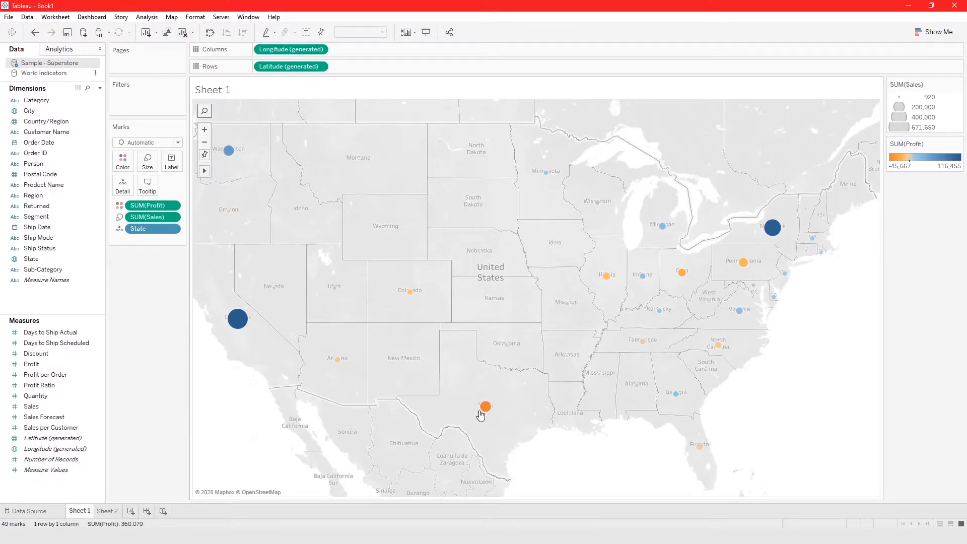
Examine the profit and sales details of individual states, including Texas, California, Washington, New York and Ohio.
mouse_move(487, 407)
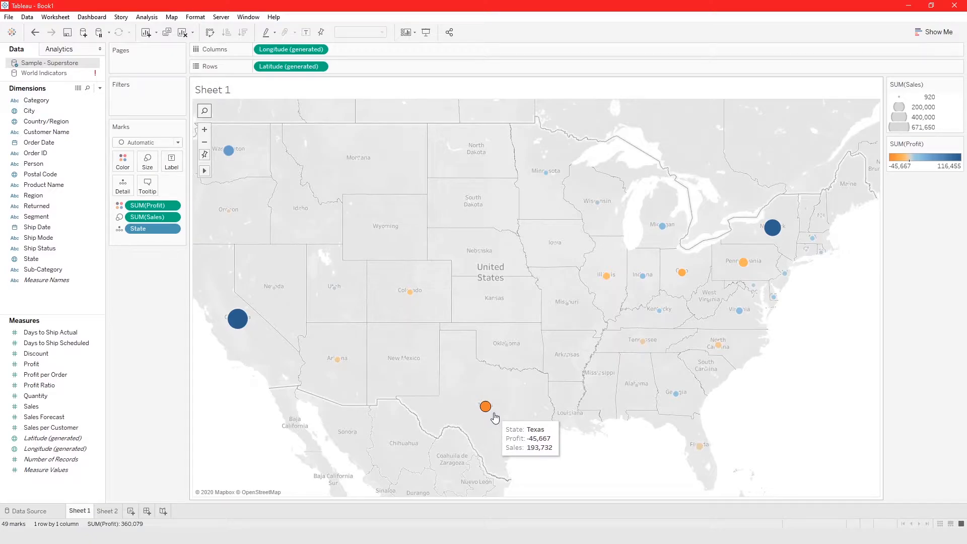
mouse_move(234, 326)
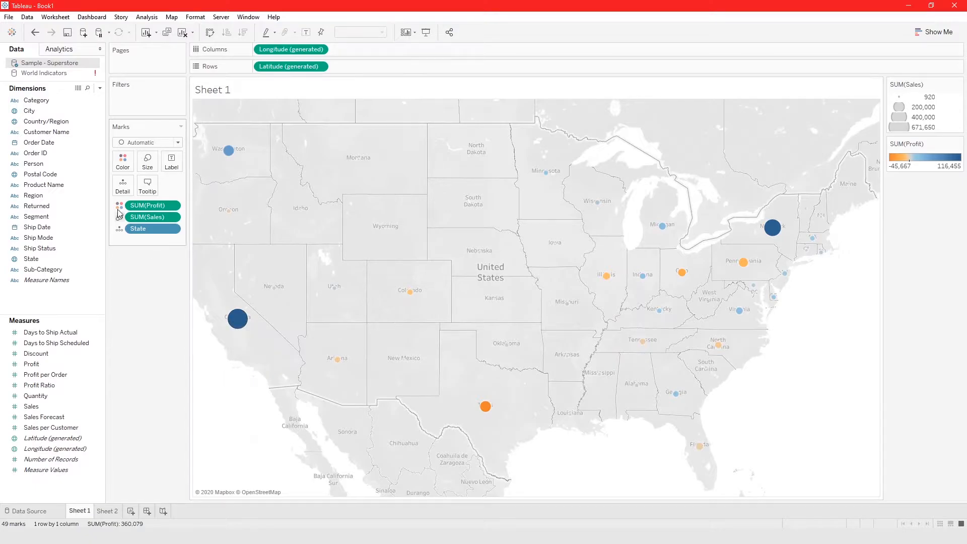
mouse_move(229, 153)
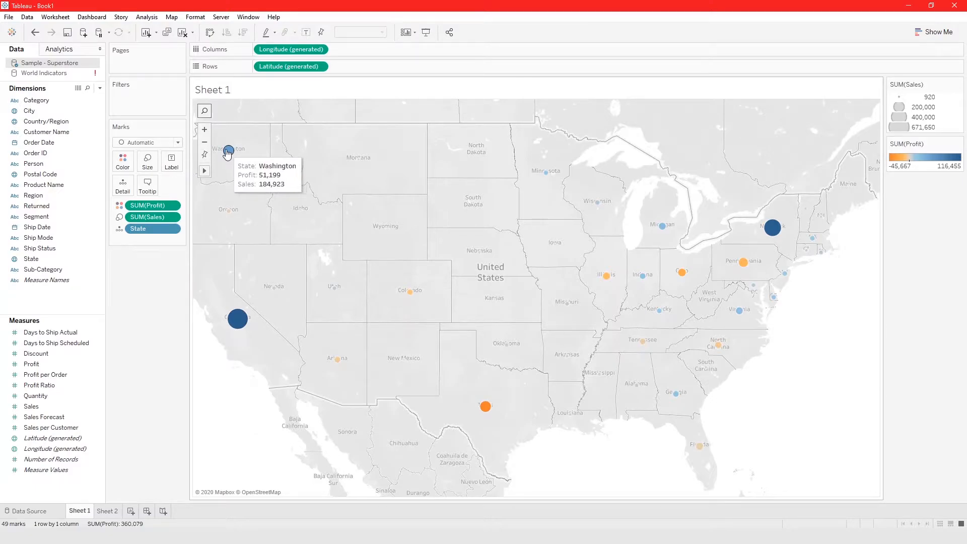
mouse_move(762, 227)
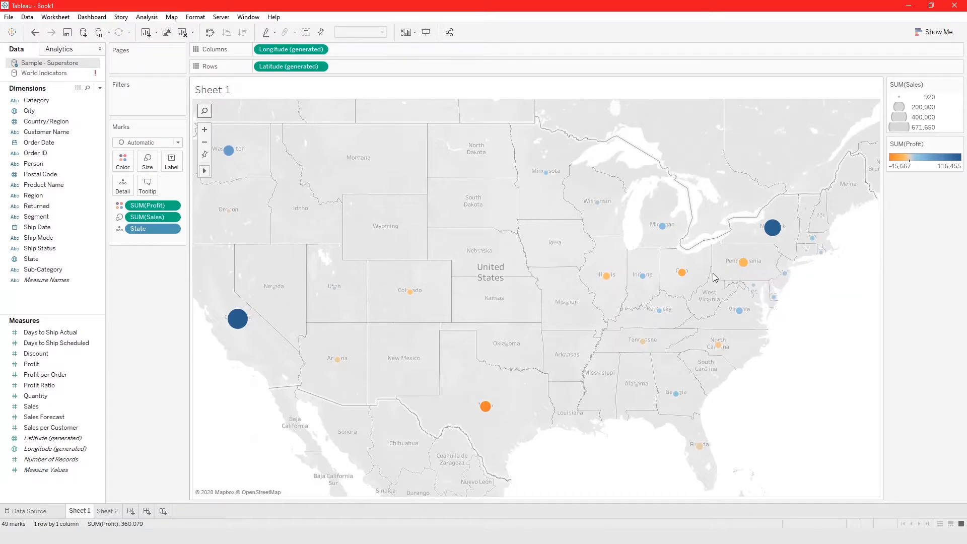
mouse_move(681, 277)
mouse_move(481, 257)
Give the circles on the map a black border.
left_click(122, 164)
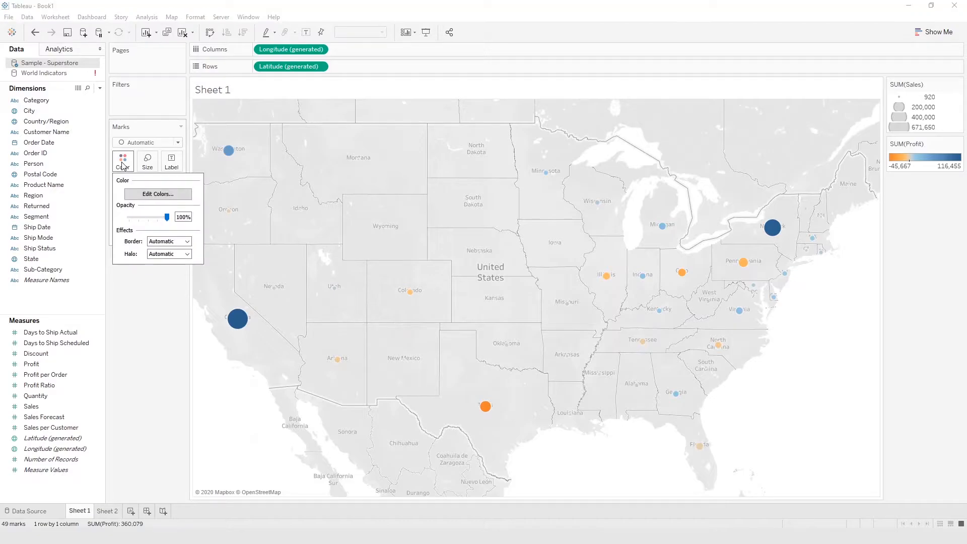
left_click(167, 243)
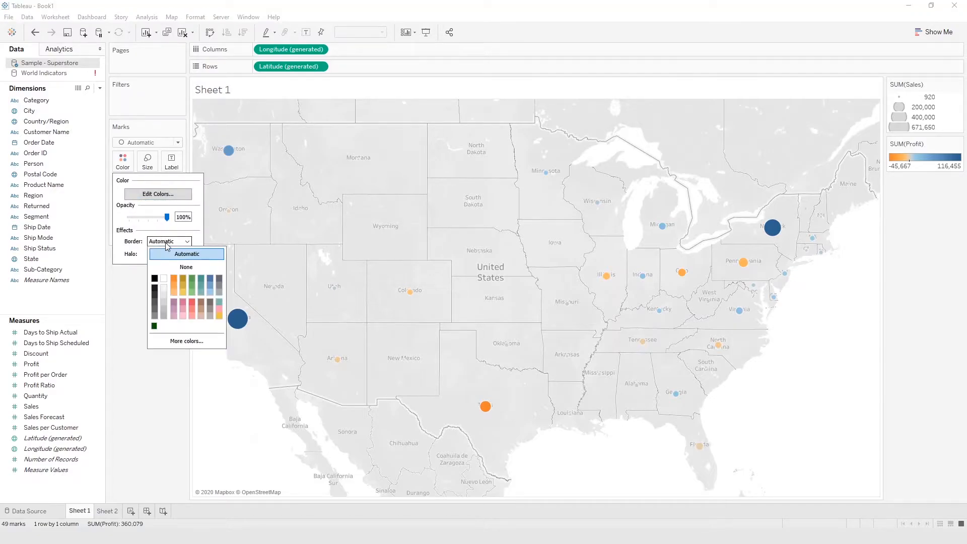
left_click(154, 279)
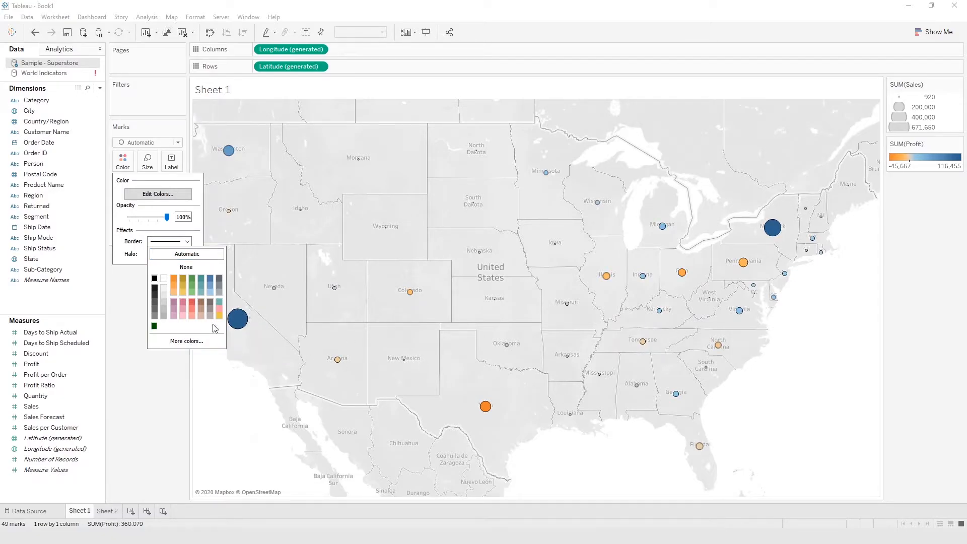
left_click(168, 242)
Try a dark green halo around the map circles and settle on None for the halo.
left_click(166, 255)
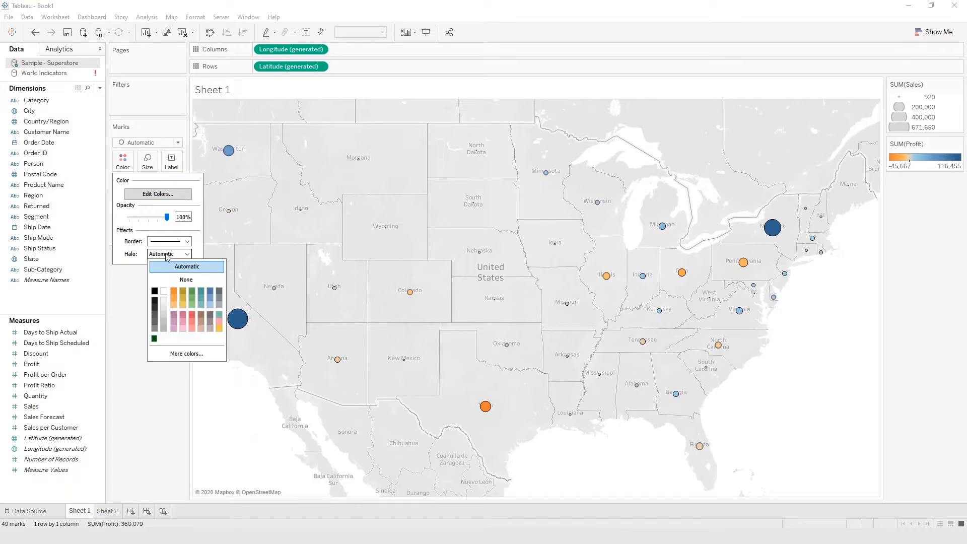
left_click(182, 280)
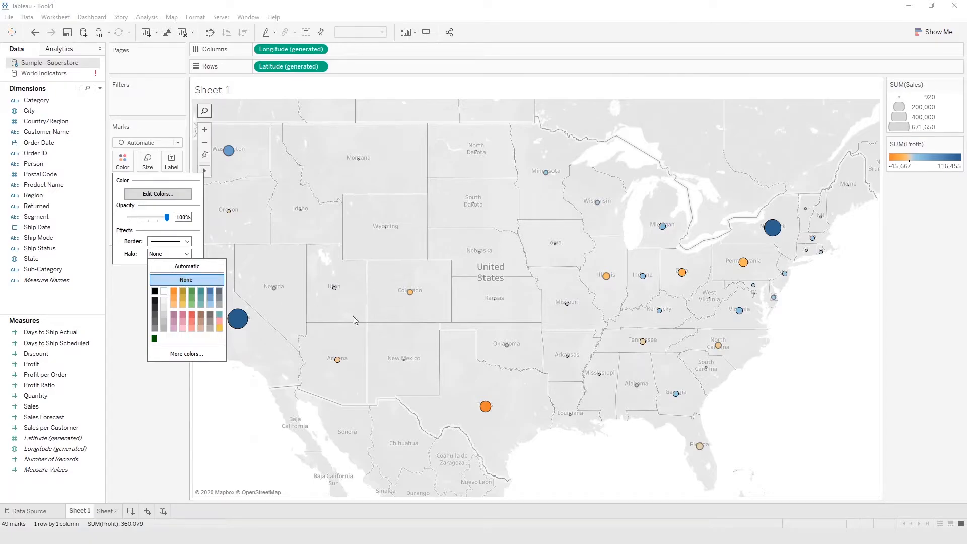
left_click(154, 339)
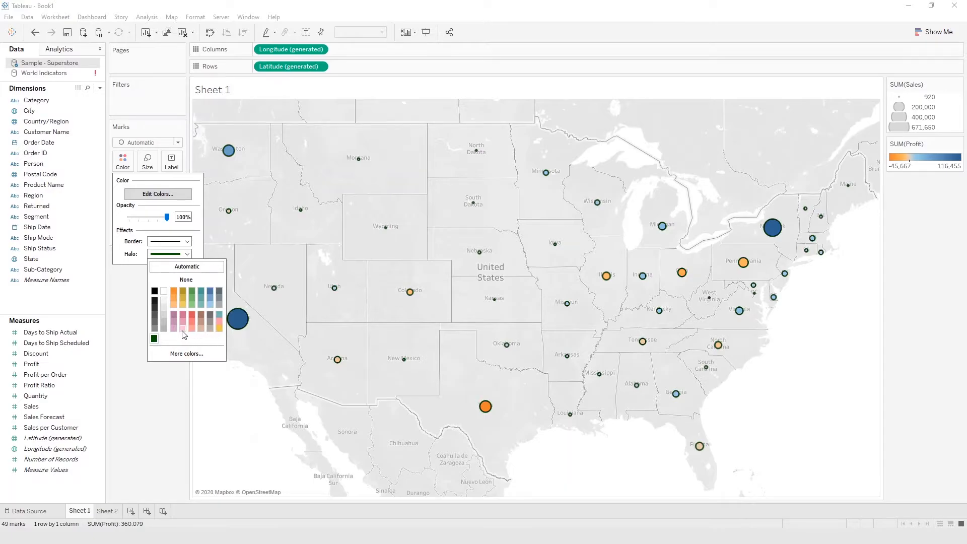
left_click(186, 280)
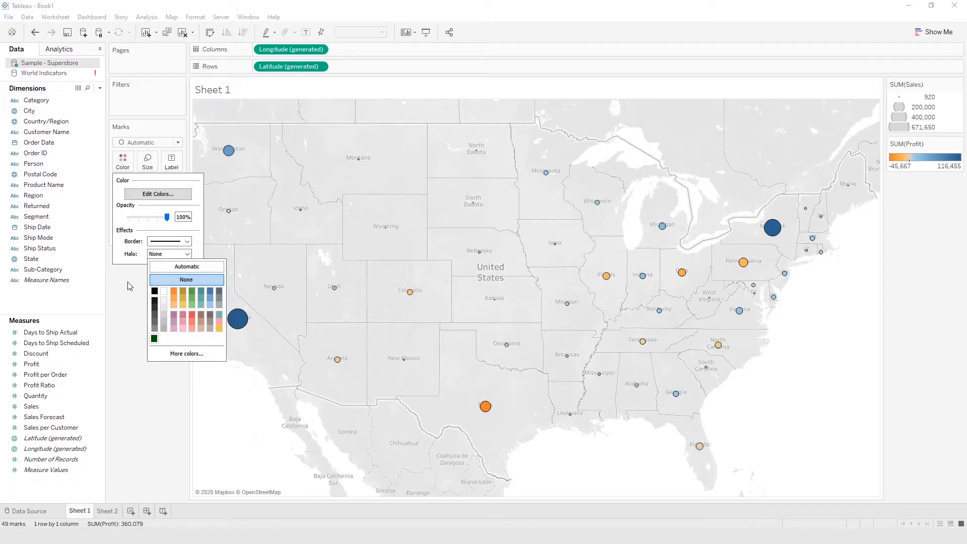
left_click(119, 264)
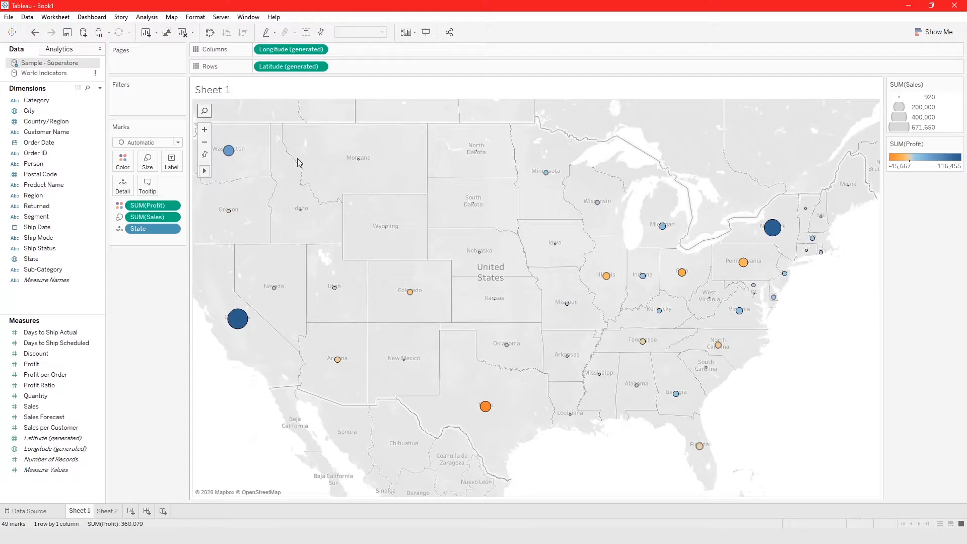
Hide the Land Cover layer of the background map and show the Terrain and Coastline layers.
left_click(172, 17)
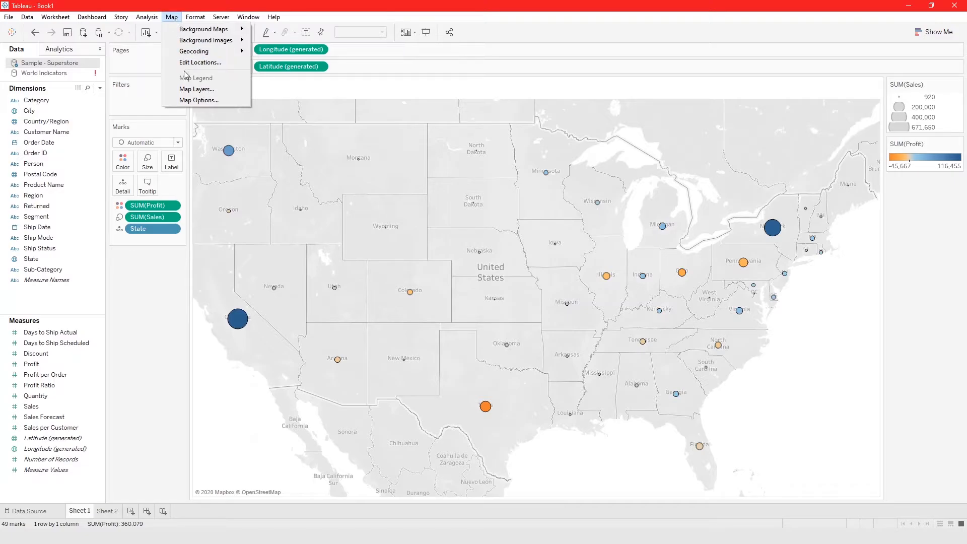
left_click(194, 90)
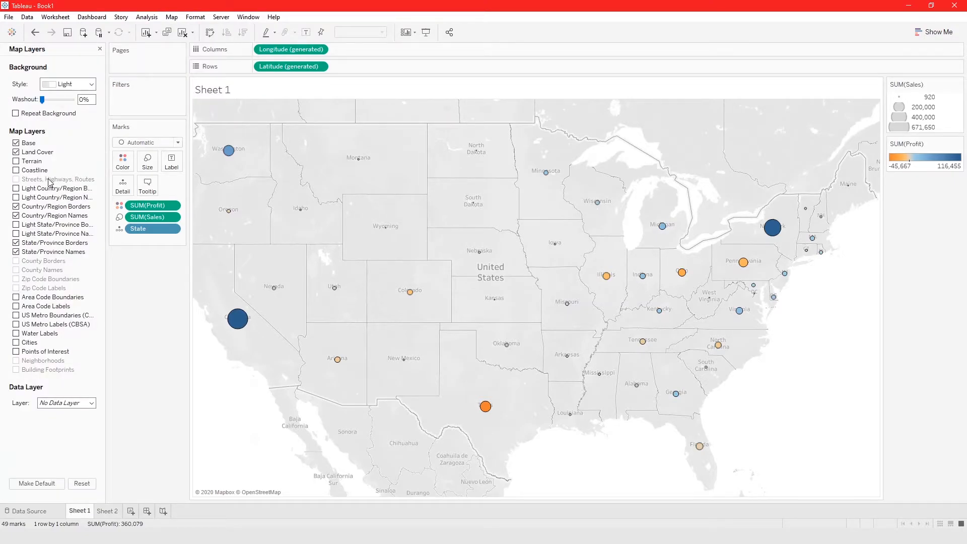
left_click(15, 153)
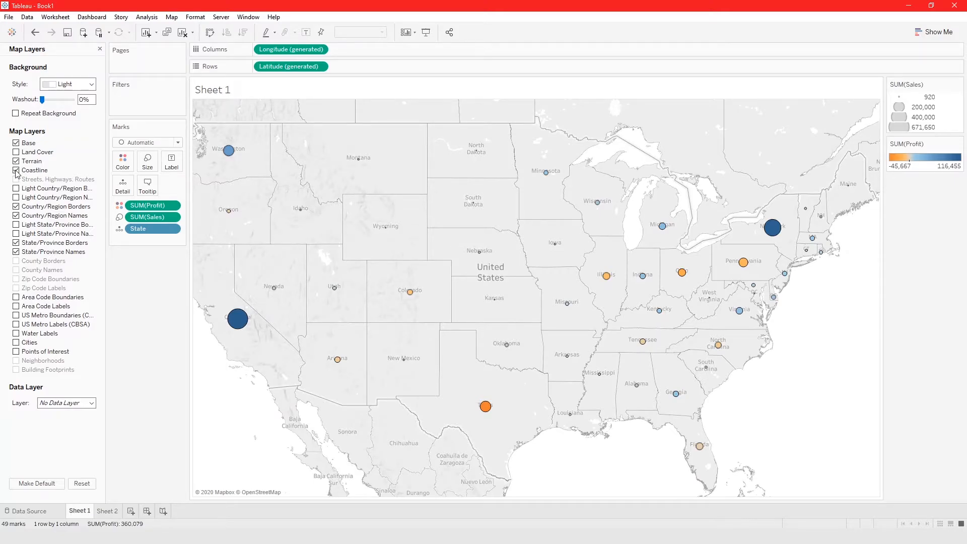
left_click(16, 171)
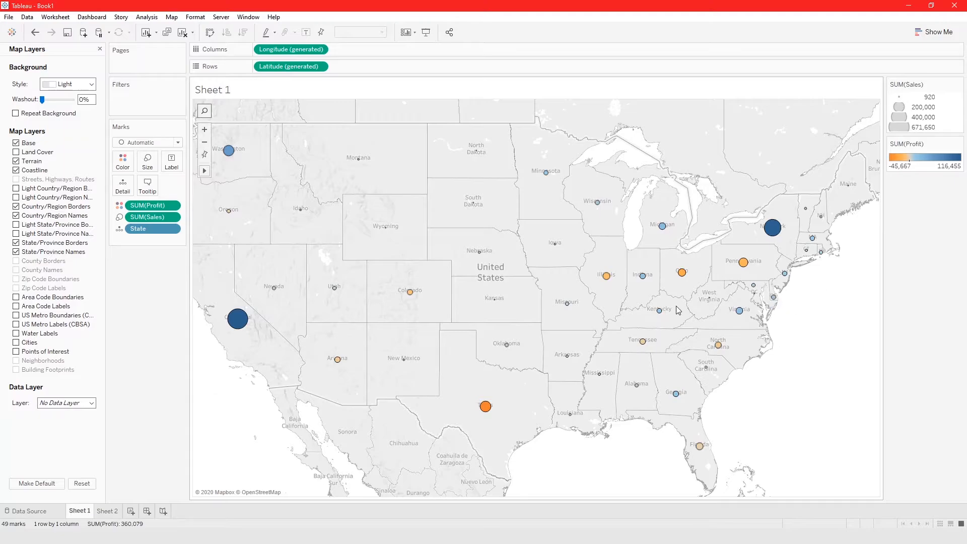
Toggle the Coastline and Country/Region Borders and Names layers, keep them shown, and turn Land Cover back on.
left_click(16, 170)
left_click(17, 207)
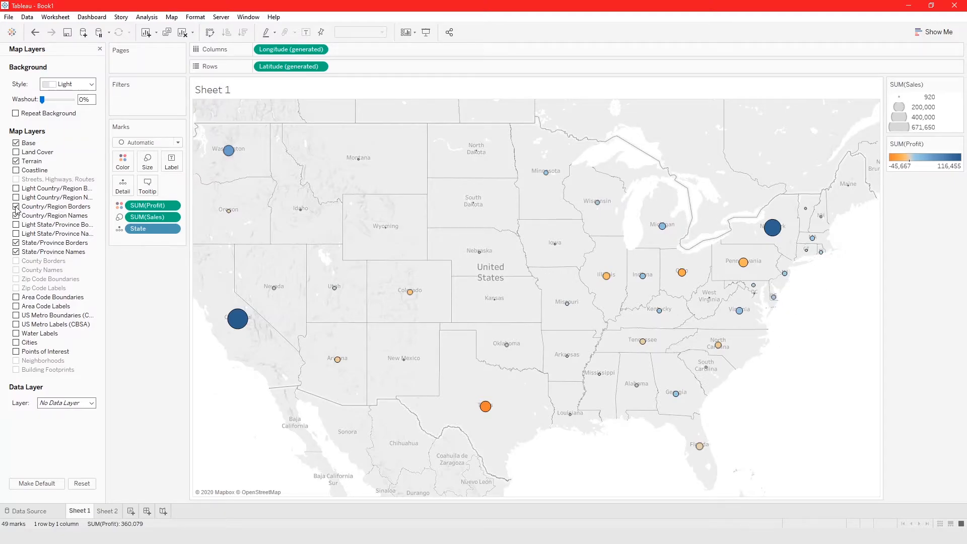
left_click(17, 216)
left_click(16, 170)
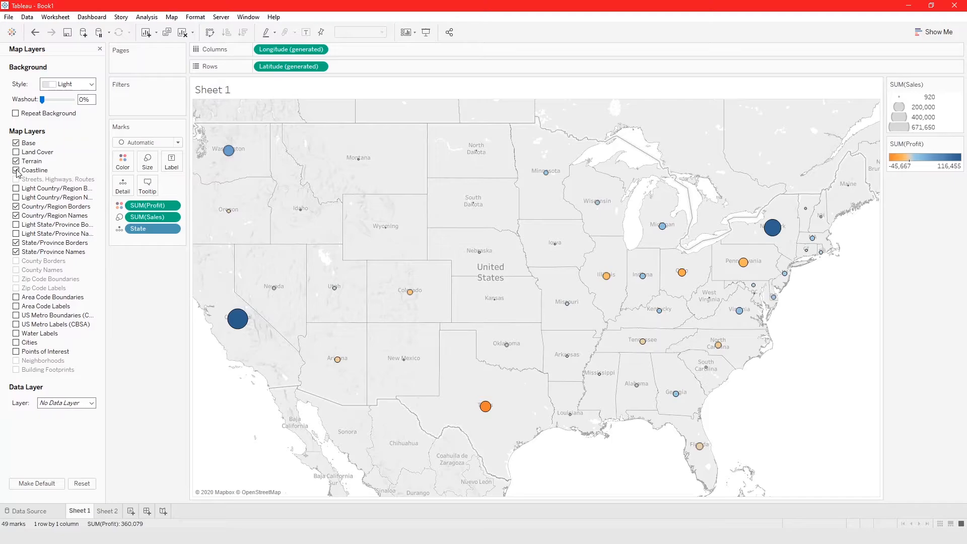
left_click(17, 153)
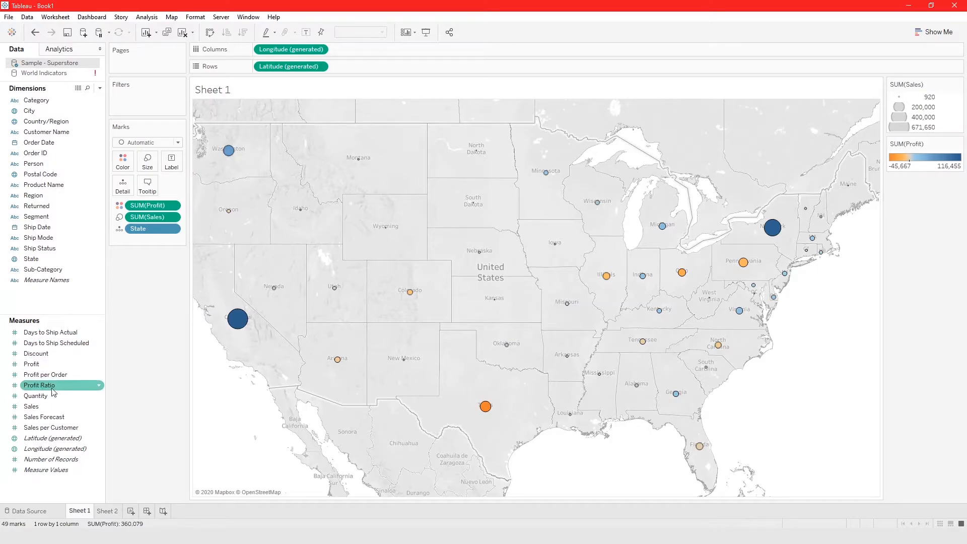
Filter the map by Profit using a range of values with a maximum of 0.
left_click_drag(34, 369, 128, 97)
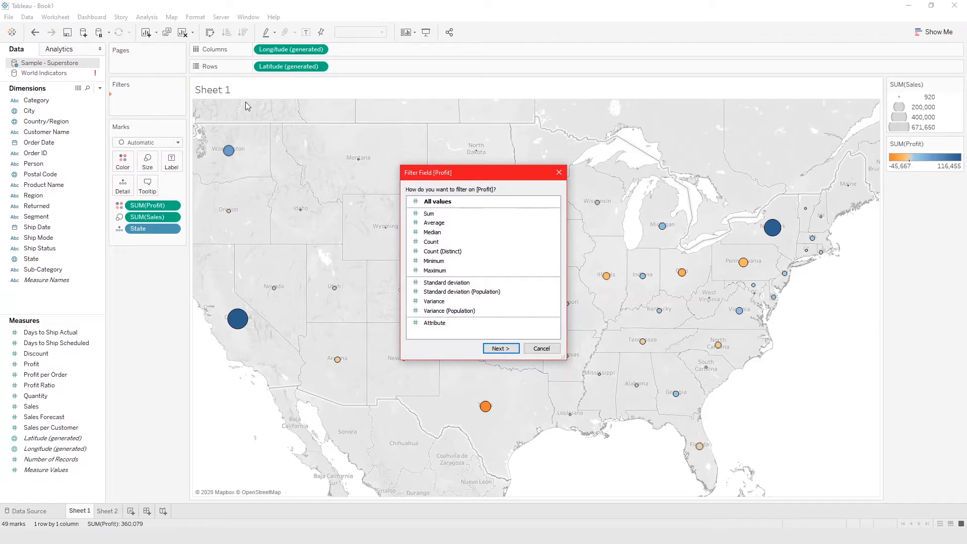
left_click(501, 348)
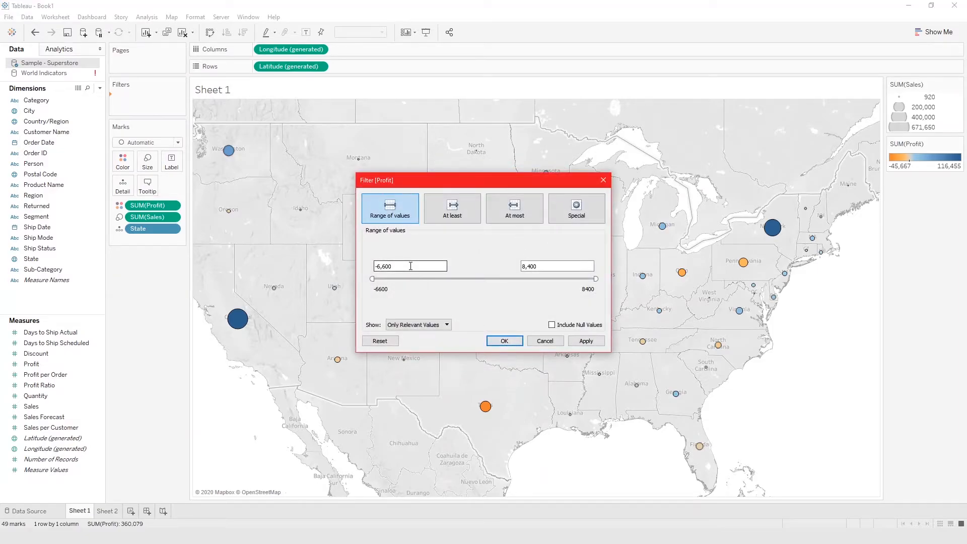
left_click(542, 265)
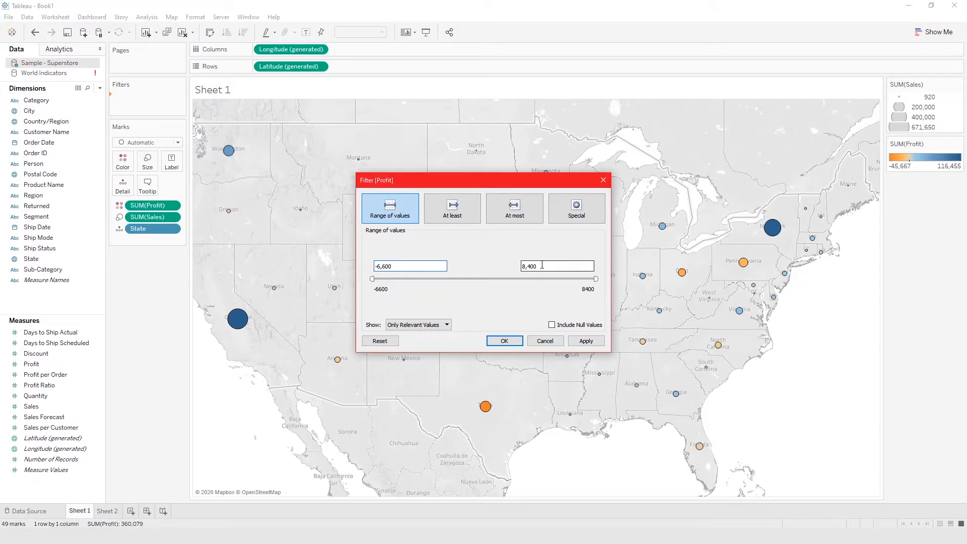
double_click(541, 264)
type("0")
key("Tab")
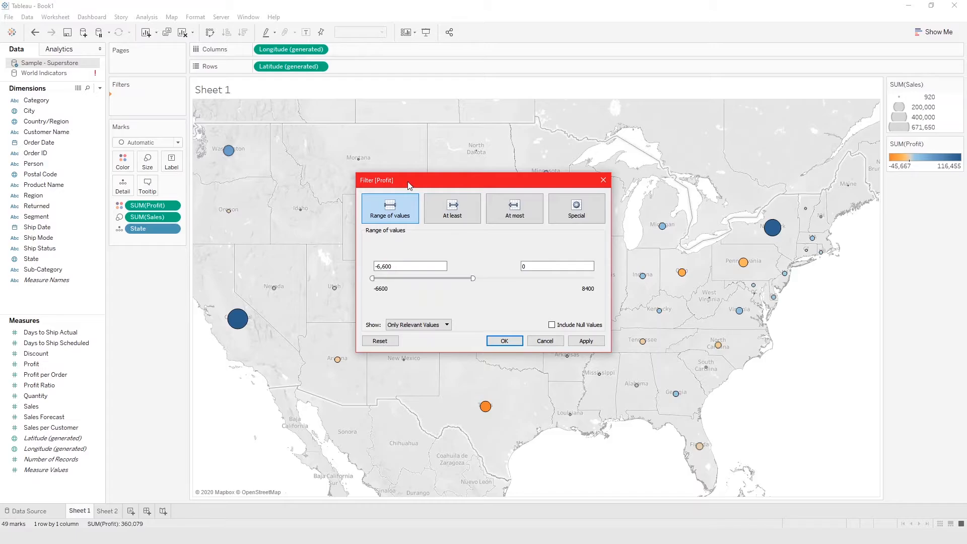
left_click(583, 341)
left_click(504, 340)
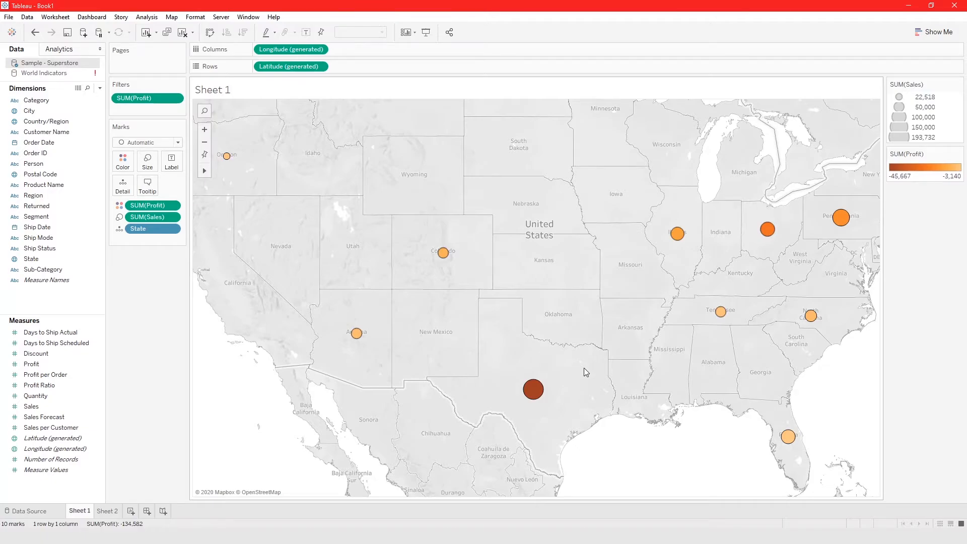
Read the details of the Texas, Pennsylvania and Ohio circles and undo the Profit filter.
mouse_move(536, 397)
mouse_move(840, 230)
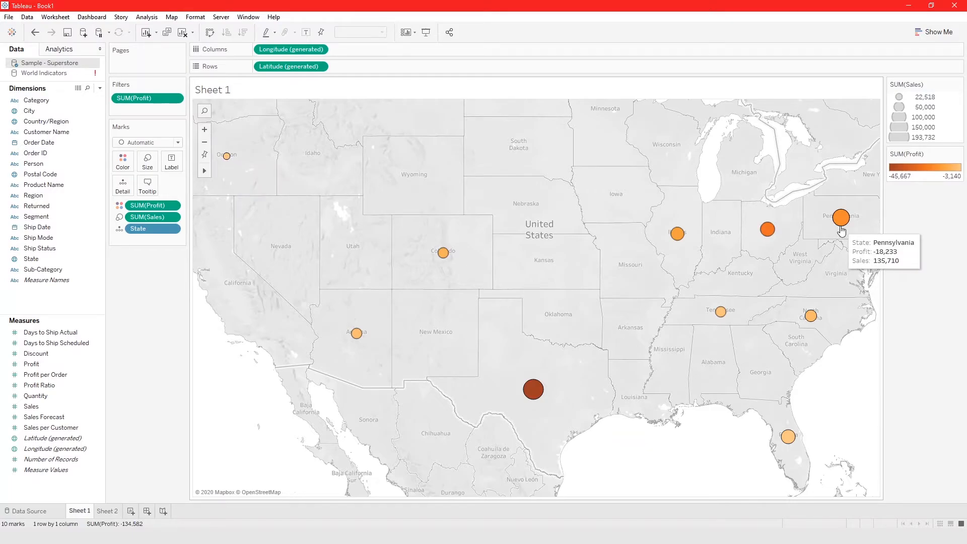
mouse_move(768, 237)
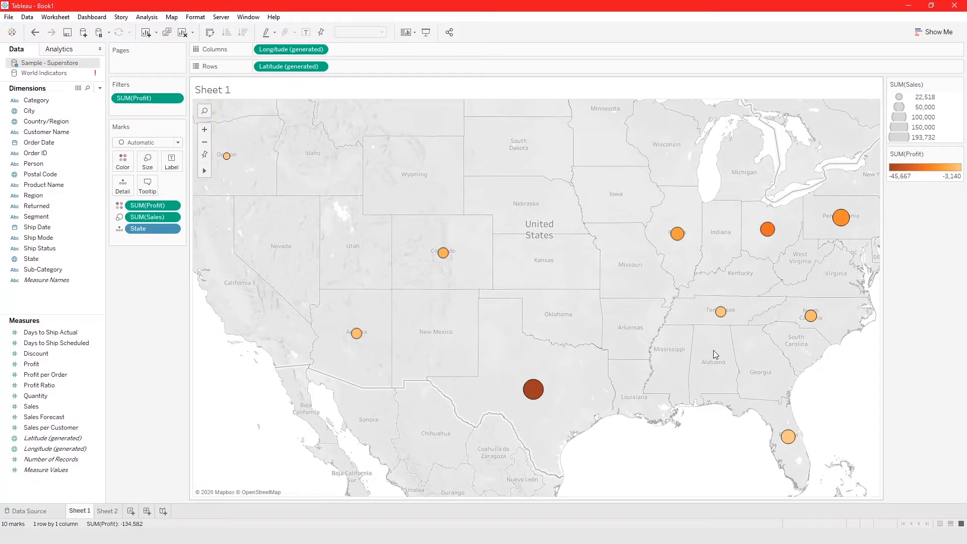
key("ctrl+z")
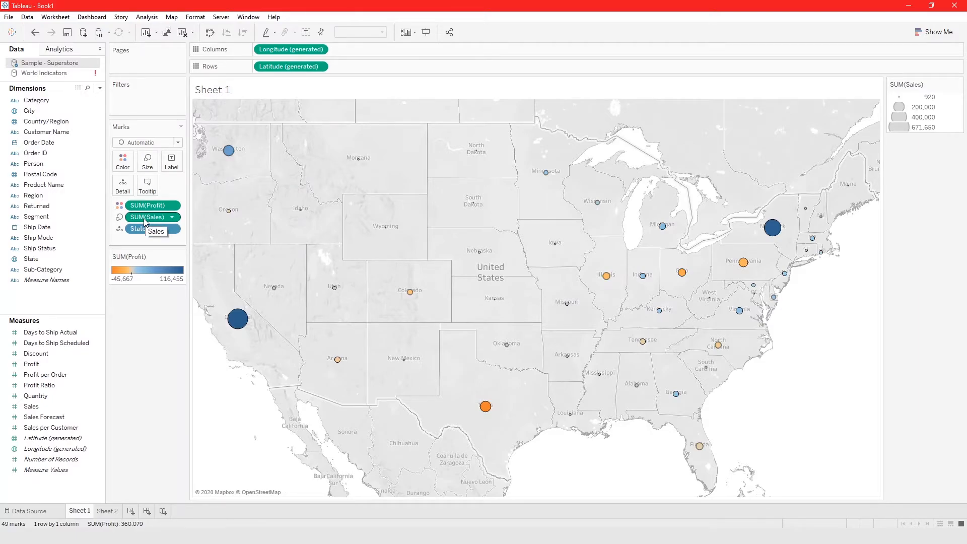
Remove Sales from the marks and color the filled state map by Sales and by Profit in turn.
left_click_drag(145, 221, 57, 361)
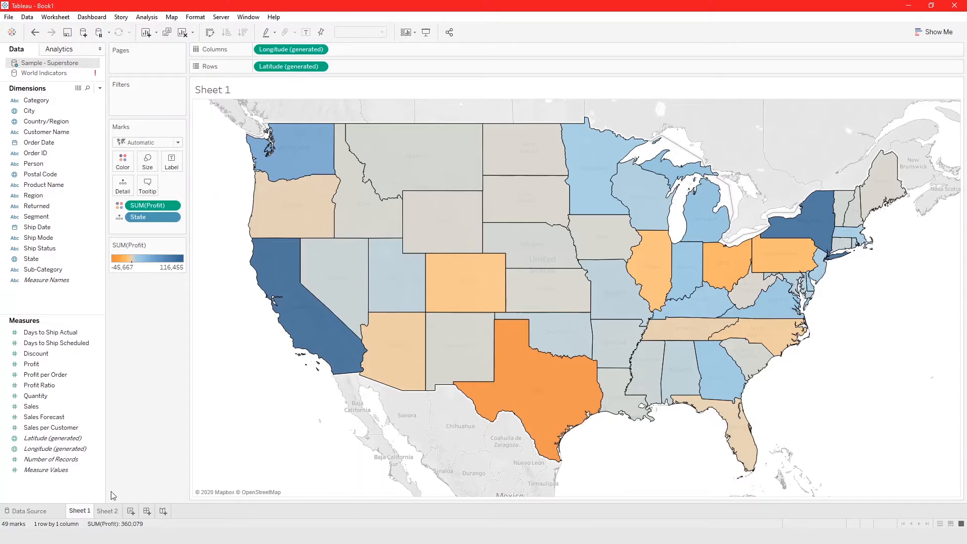
left_click_drag(31, 405, 125, 168)
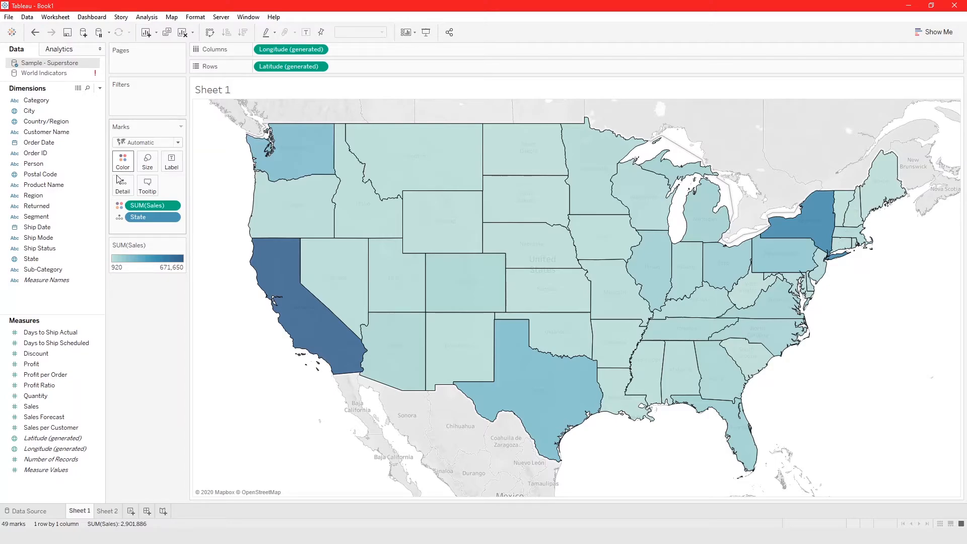
left_click(74, 376)
left_click_drag(51, 406, 124, 168)
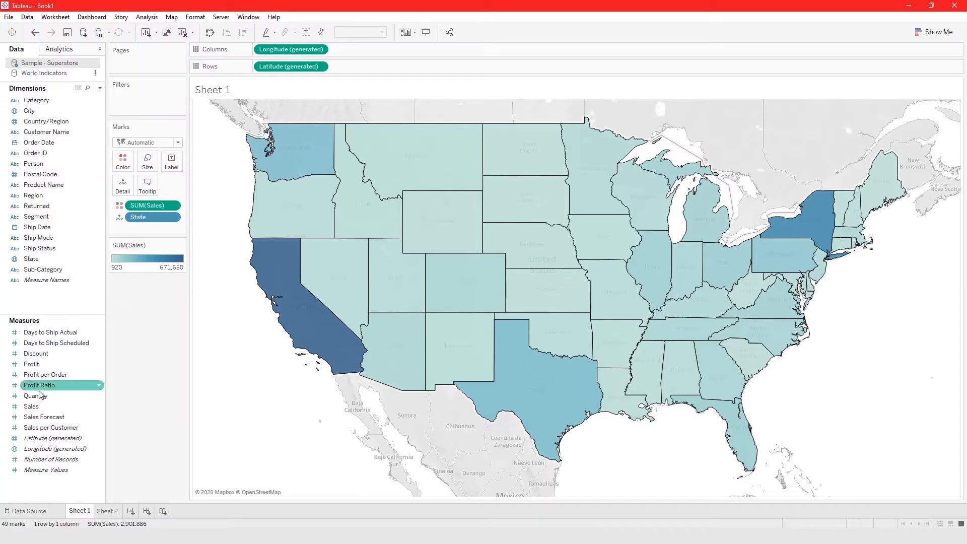
left_click_drag(41, 397, 122, 164)
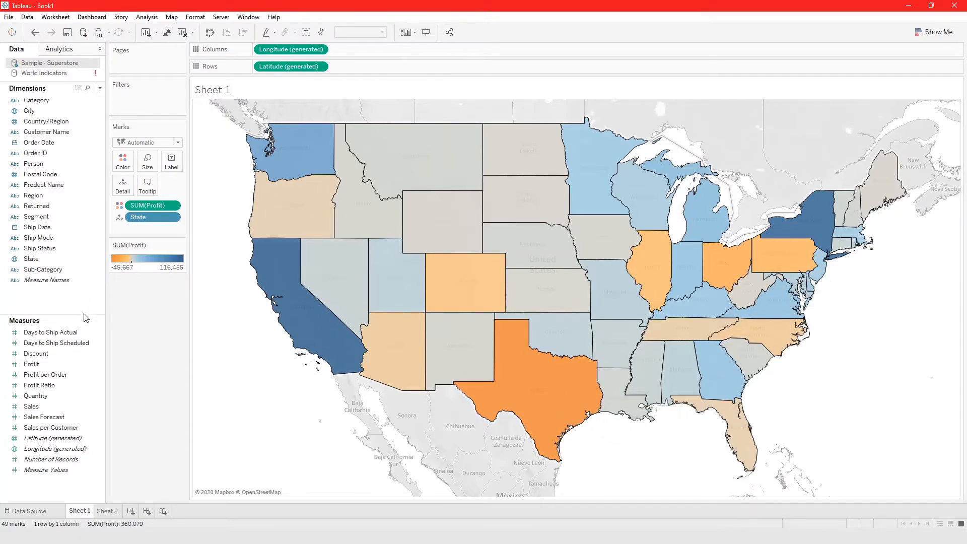
Try Profit as the mark size and replace it with Sales to size the state circles.
left_click_drag(36, 364, 147, 164)
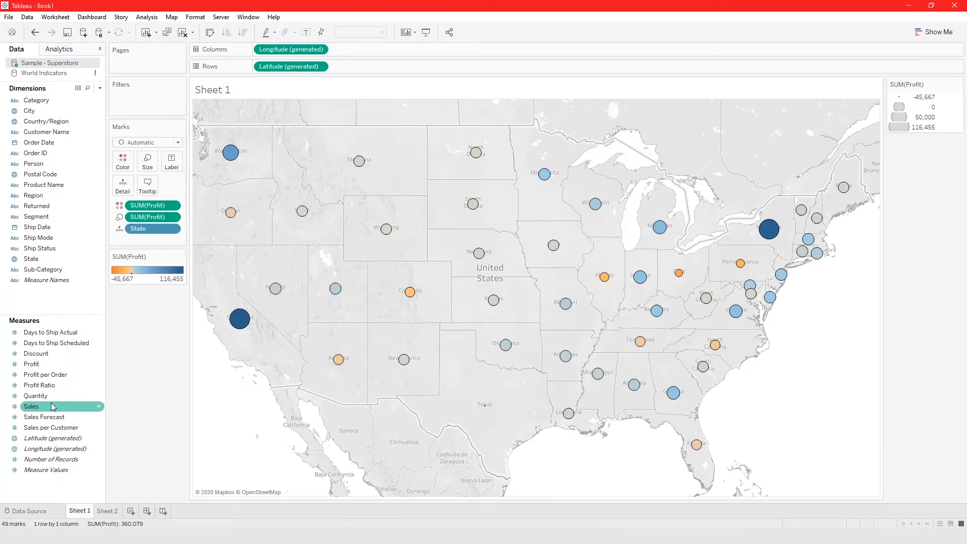
left_click_drag(46, 405, 149, 158)
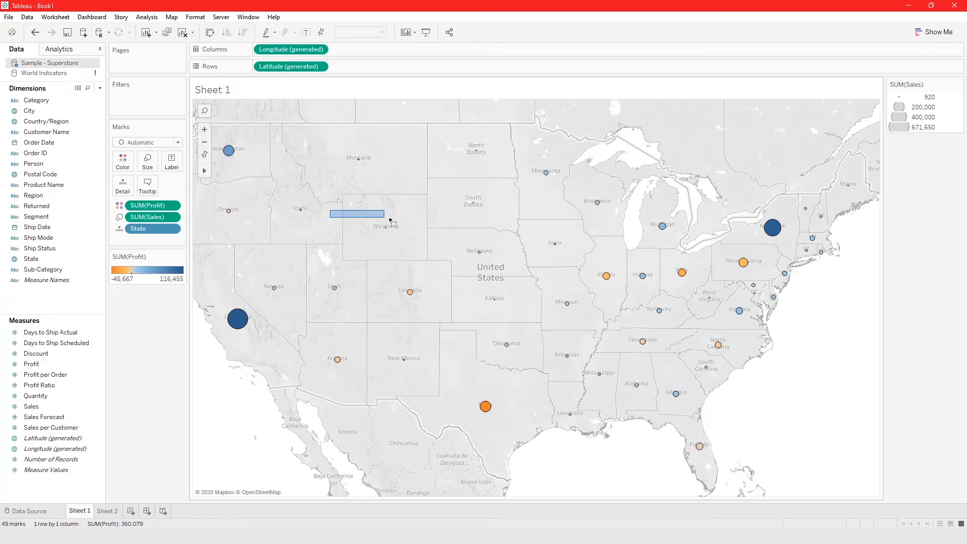
Shift the map with the Pan tool and reset it to the default view.
mouse_move(205, 174)
left_click_drag(374, 218, 324, 250)
mouse_move(203, 174)
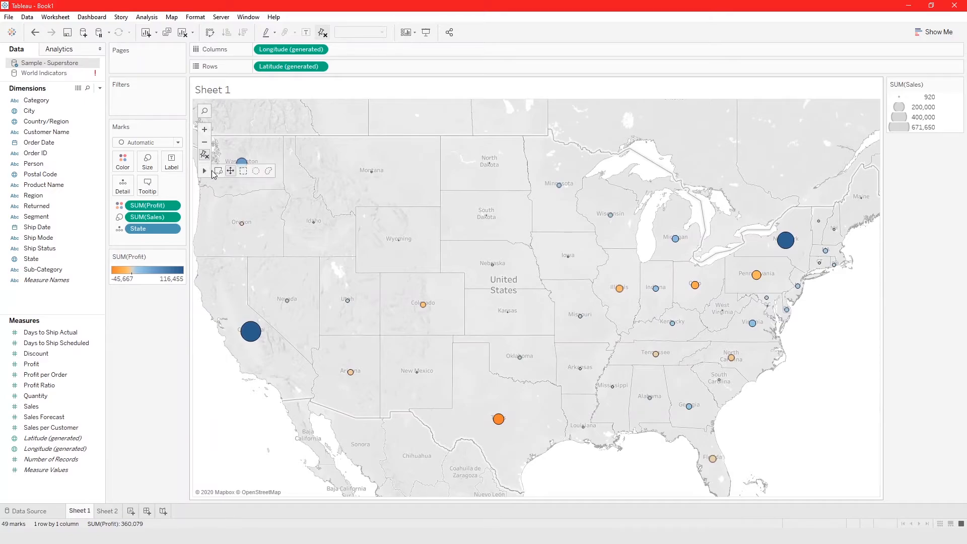
left_click(204, 155)
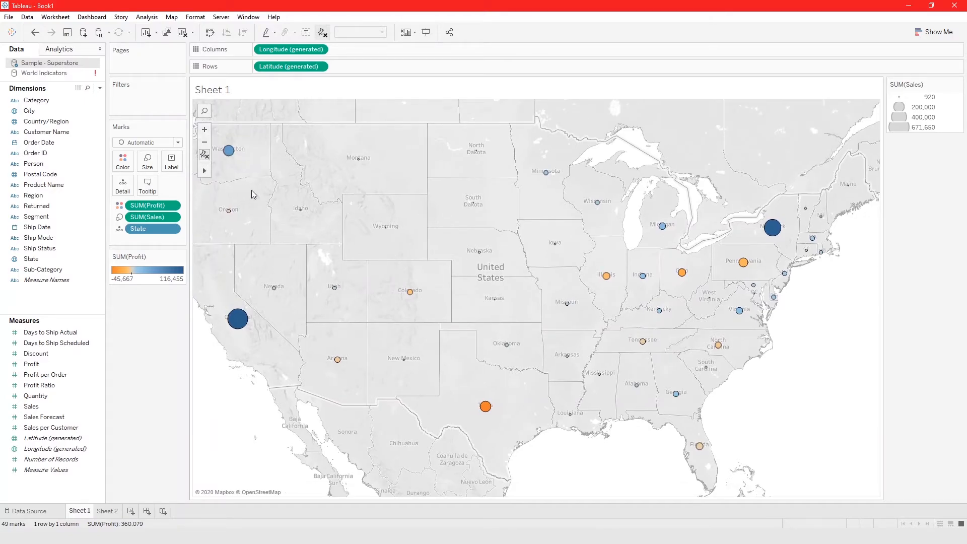
mouse_move(250, 192)
left_mouse_down()
mouse_move(289, 197)
mouse_move(239, 197)
mouse_move(265, 178)
mouse_move(246, 177)
left_mouse_up()
left_click(204, 155)
Select the Oregon, Idaho, Wyoming, Nevada and Utah circles with a lasso selection.
mouse_move(204, 173)
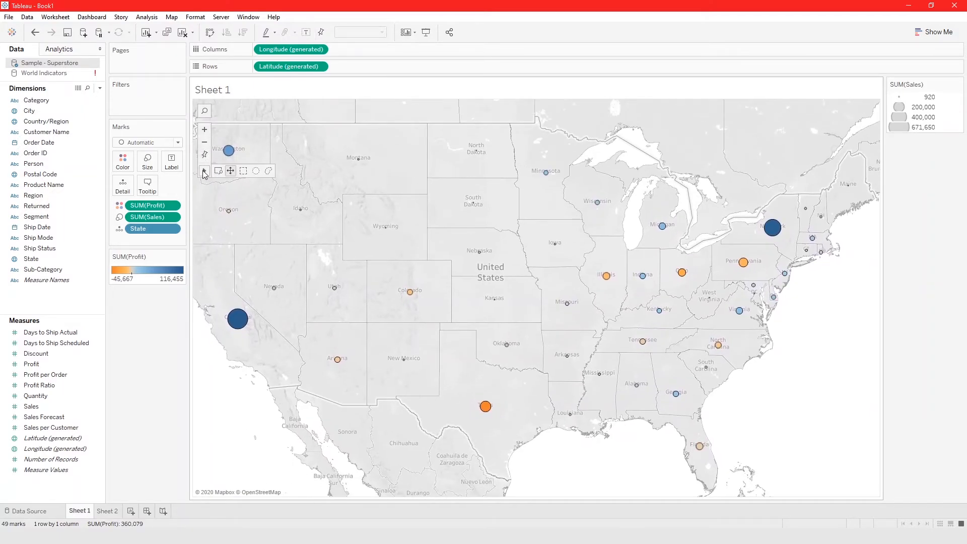
left_click(268, 173)
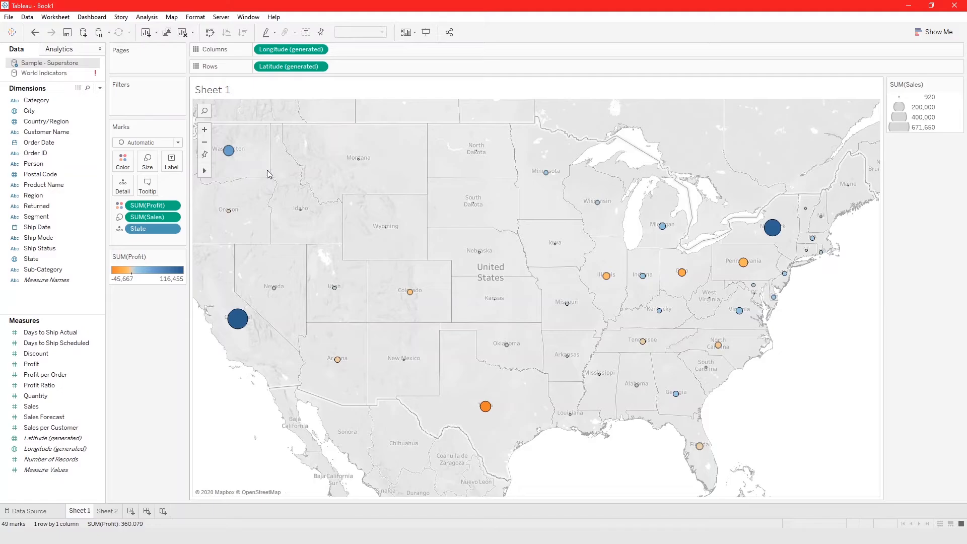
mouse_move(203, 232)
left_mouse_down()
mouse_move(265, 305)
mouse_move(335, 321)
mouse_move(438, 237)
mouse_move(263, 162)
mouse_move(208, 201)
mouse_move(211, 237)
left_mouse_up()
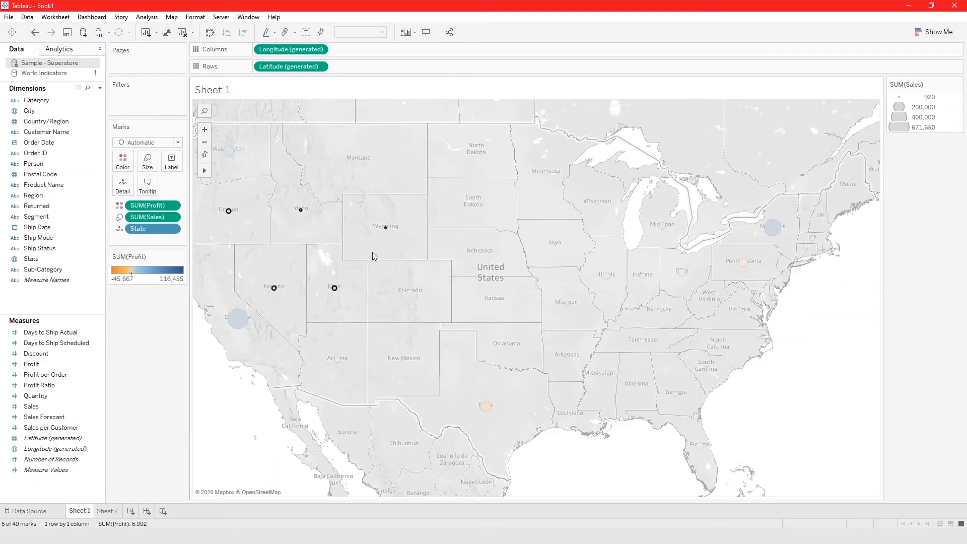
Zoom into the map around Nevada and Utah, zoom back out, pan, and reset the view.
mouse_move(273, 287)
scroll(272, 287, "up", 2)
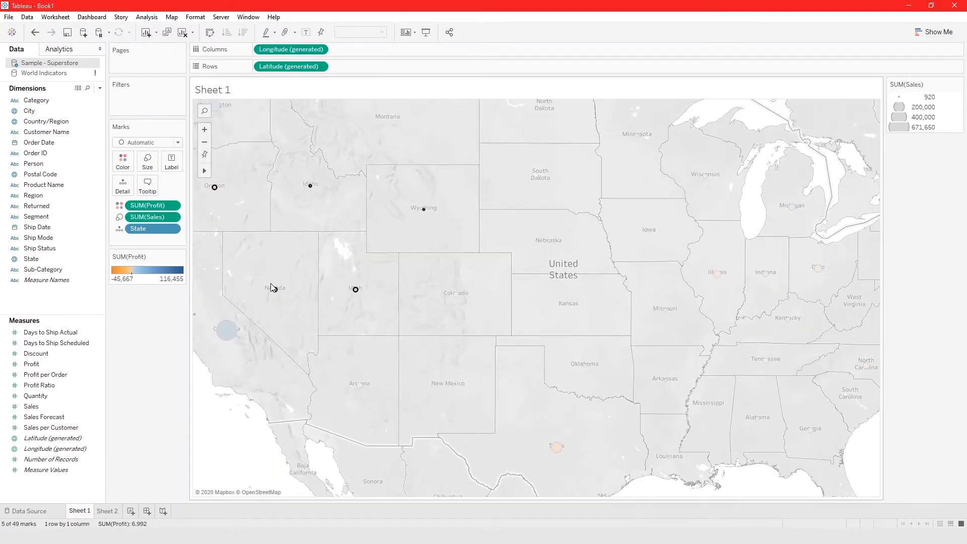
scroll(318, 282, "up", 3)
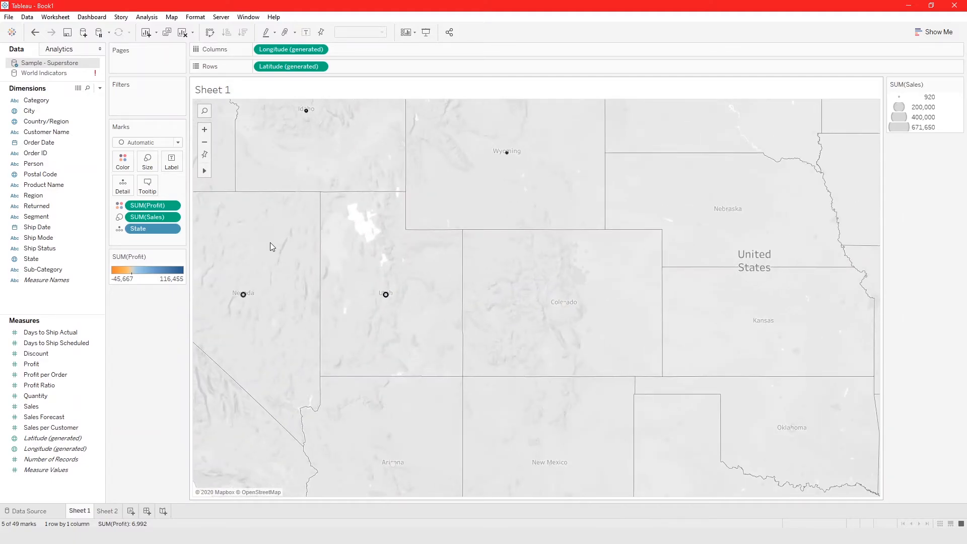
scroll(302, 253, "down", 5)
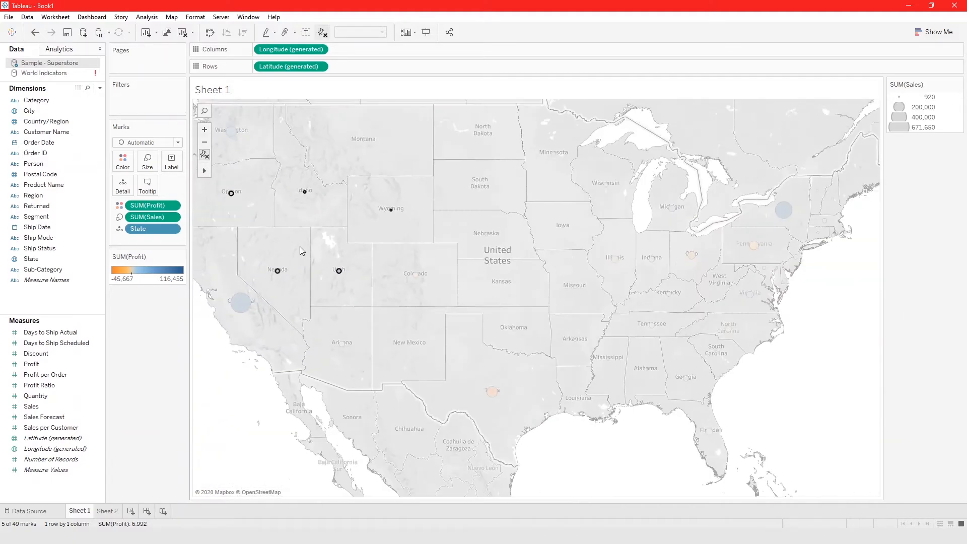
left_click_drag(294, 221, 323, 229)
left_click(203, 156)
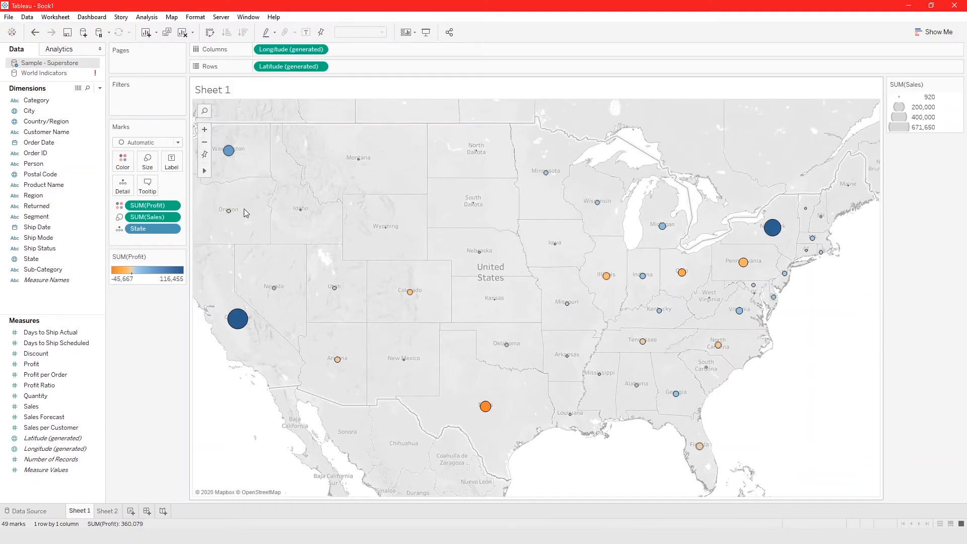
Select Washington, Oregon, Idaho, Nevada and California with a radial selection and pan the map to show the whole West Coast.
left_click_drag(198, 225, 274, 333)
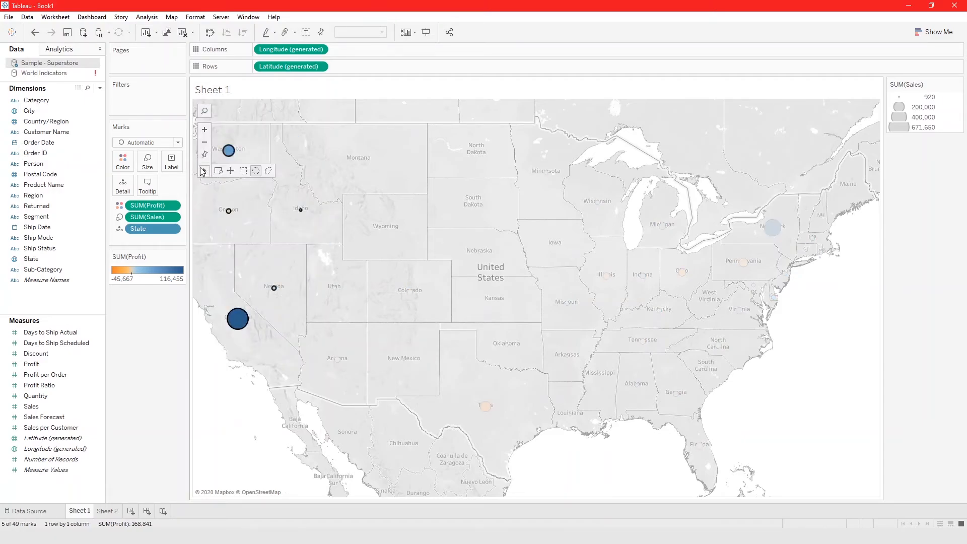
left_click(231, 170)
left_click_drag(222, 230, 269, 271)
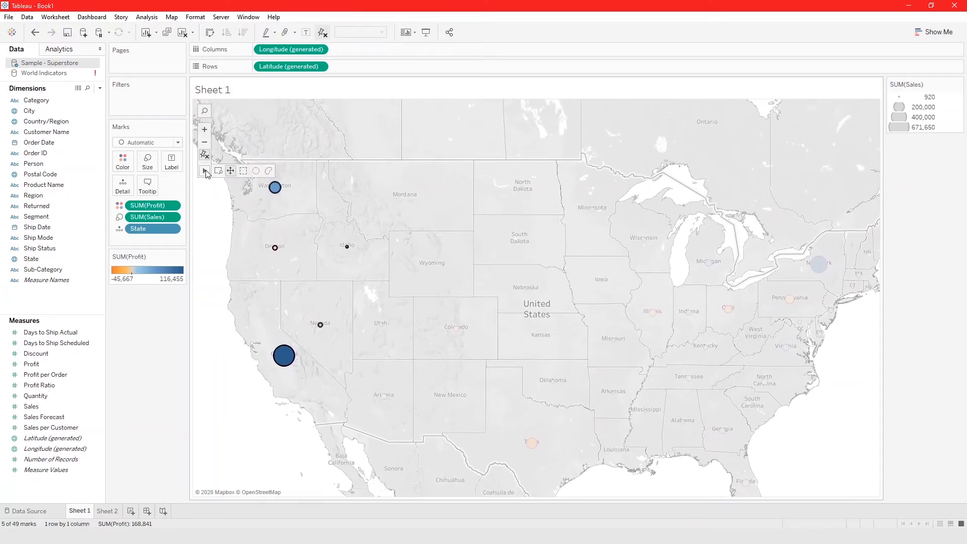
Zoom in on Idaho with the Zoom Area tool and reset the map view.
left_click(218, 171)
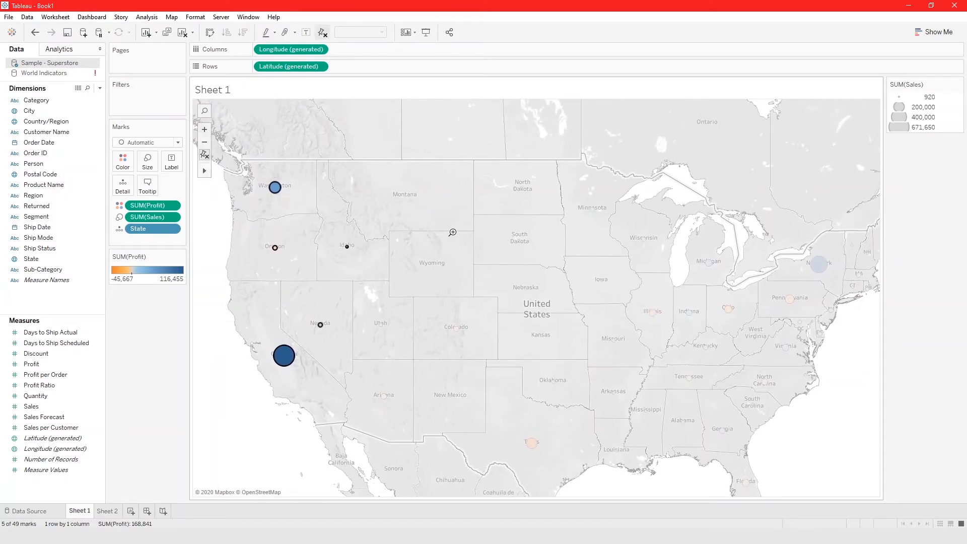
left_click(419, 273)
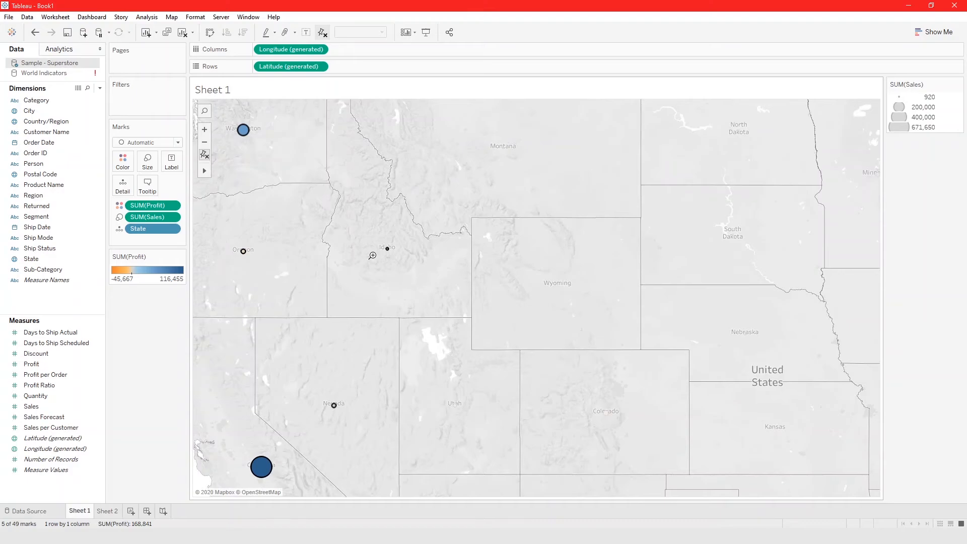
left_click(373, 255)
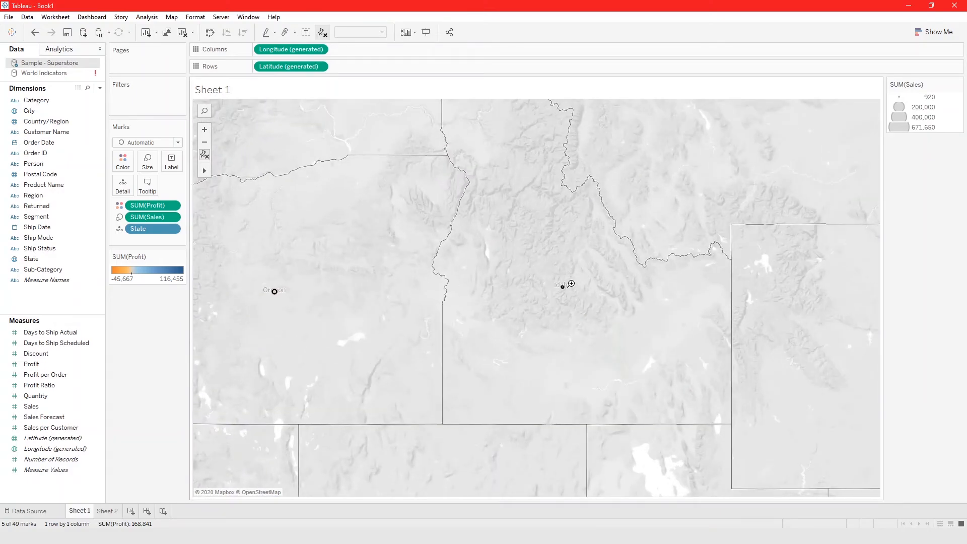
left_click(571, 284)
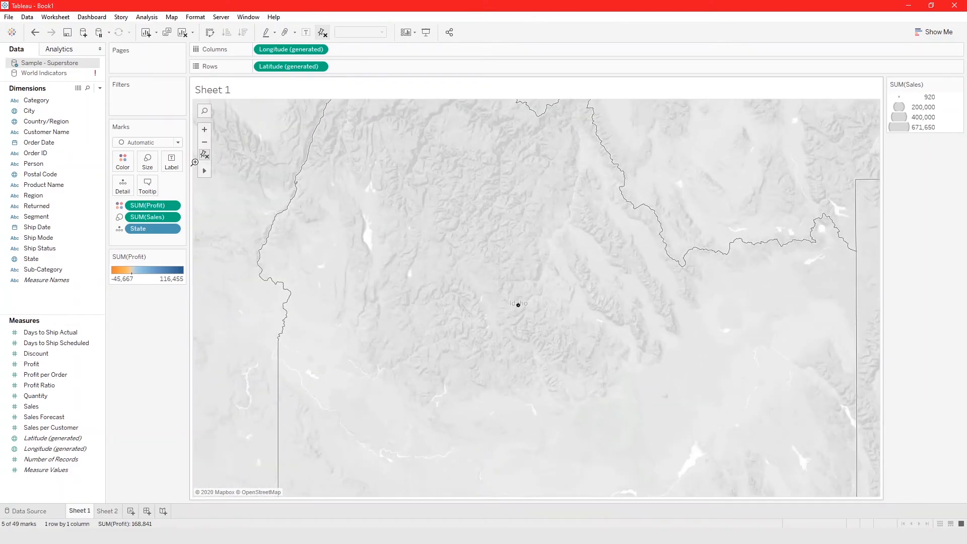
left_click(204, 156)
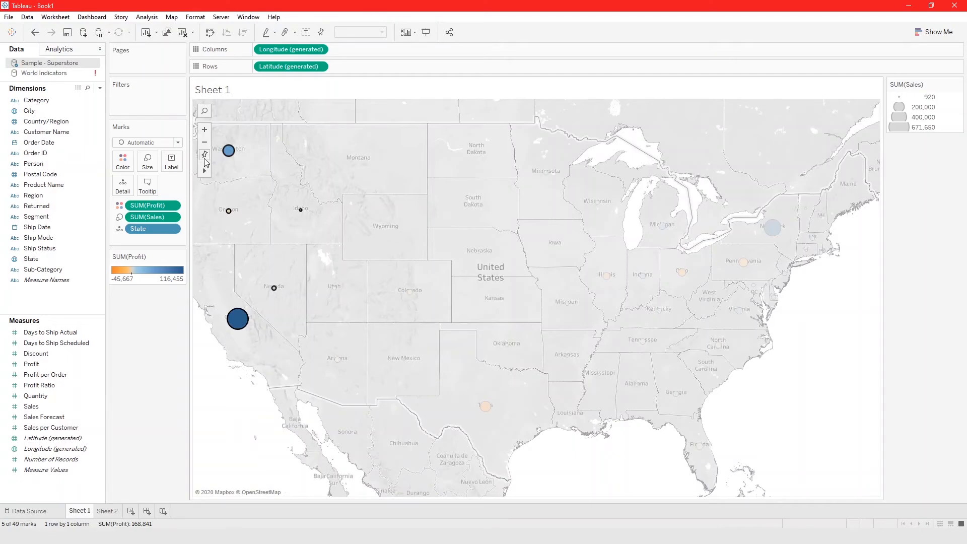
Select New Mexico, Oklahoma, Arkansas, Texas and Louisiana with a rectangular selection and clear the selection.
mouse_move(205, 171)
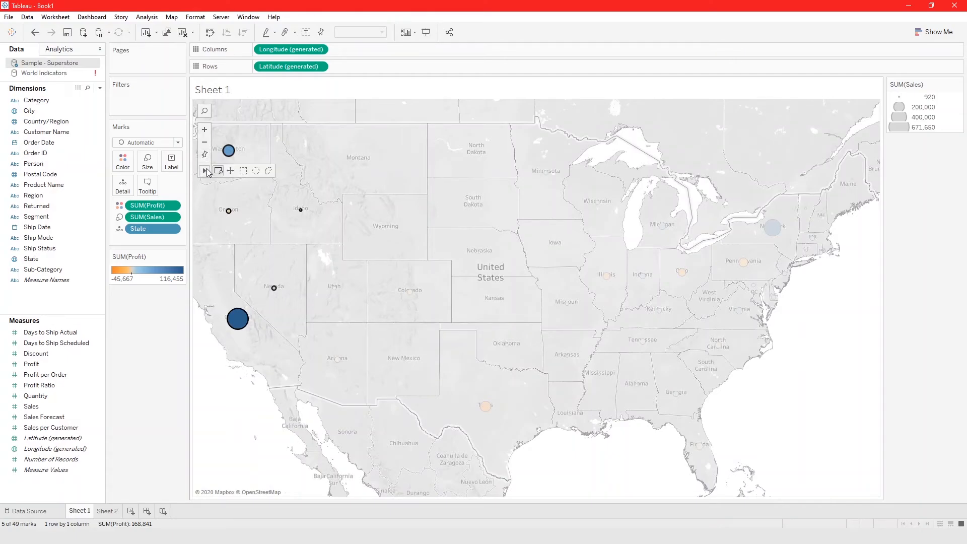
left_click(246, 173)
left_click_drag(399, 331, 568, 456)
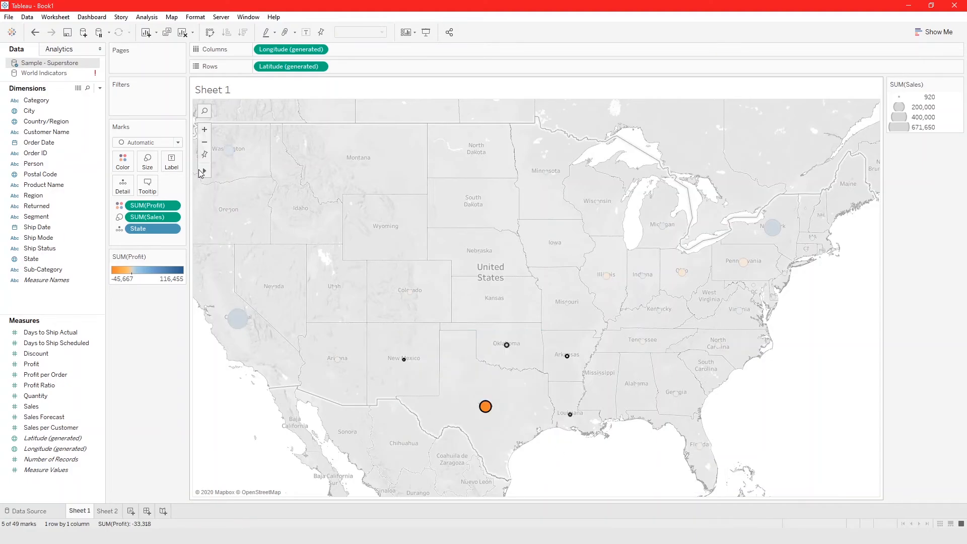
left_click(284, 242)
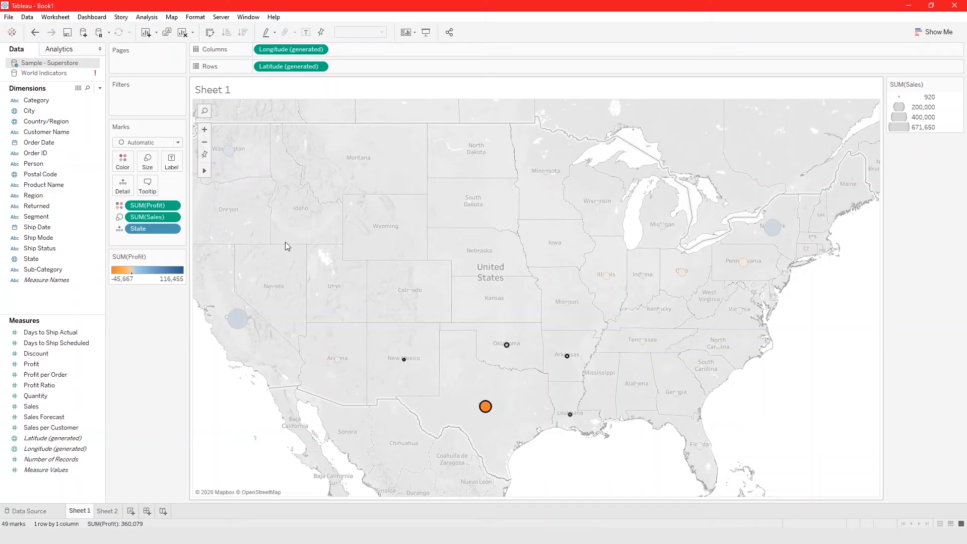
Zoom into the central states, pan across to Tennessee and the Carolinas, and reset the map view.
left_click(205, 130)
left_click(205, 130)
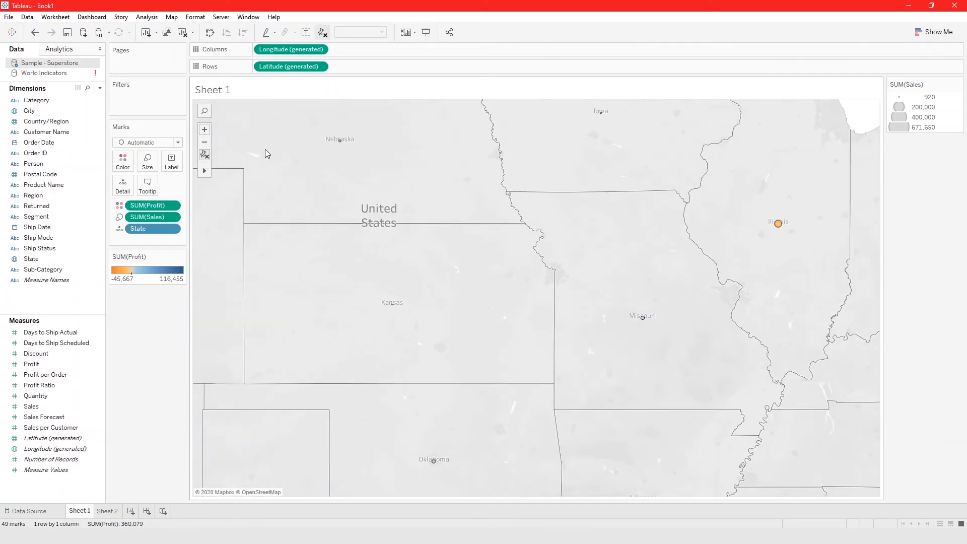
left_click_drag(765, 315, 371, 262)
left_click_drag(705, 269, 533, 177)
left_click_drag(438, 373, 647, 294)
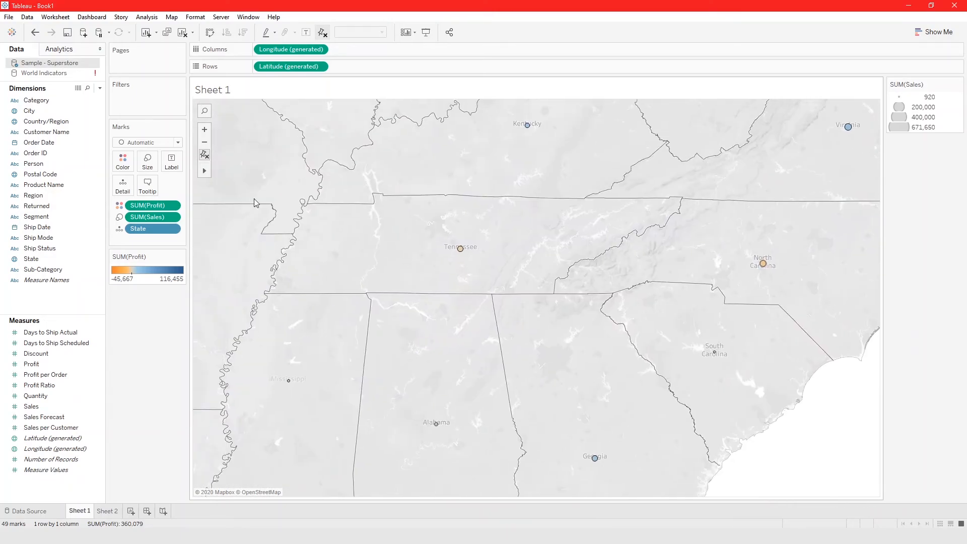
left_click(205, 155)
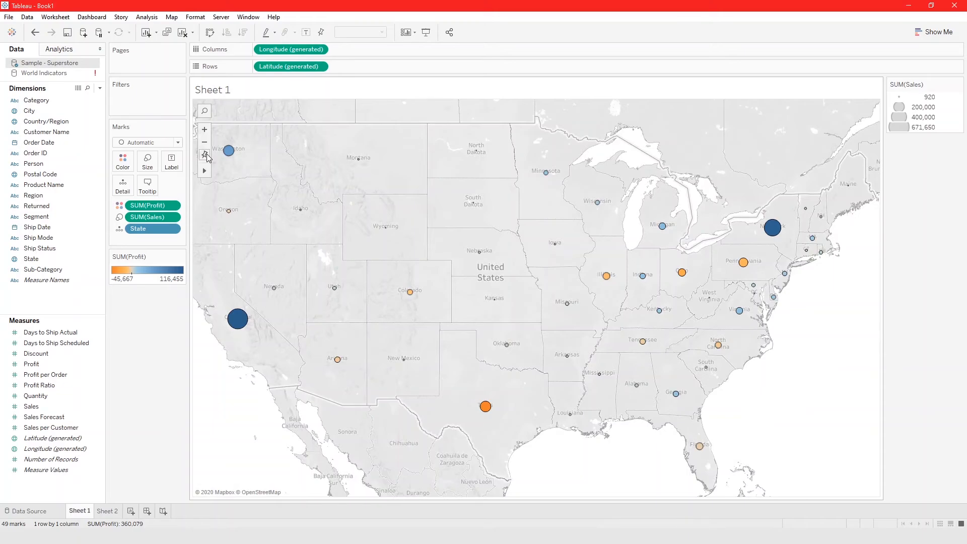
Search the map for "ten", go to Tennessee, United States, and select the search text.
left_click(205, 112)
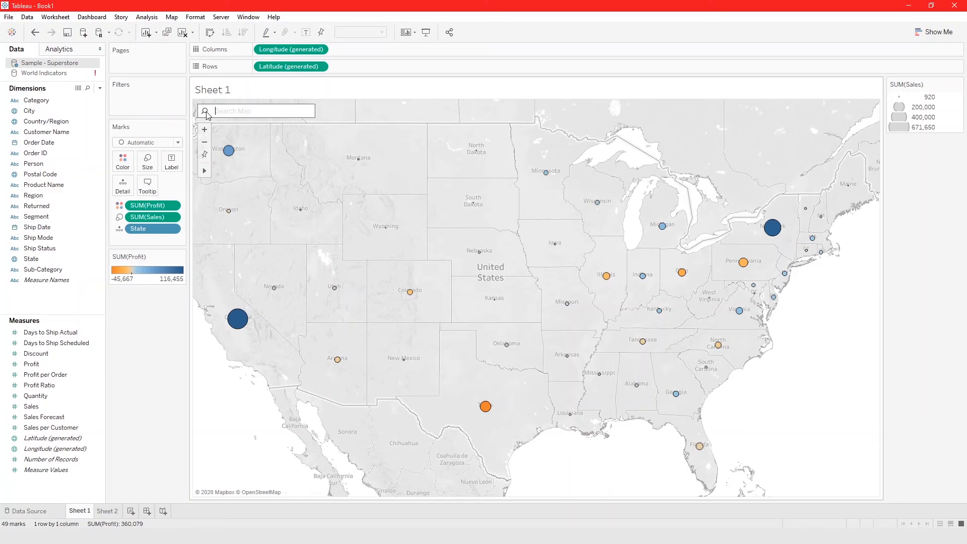
type("ten")
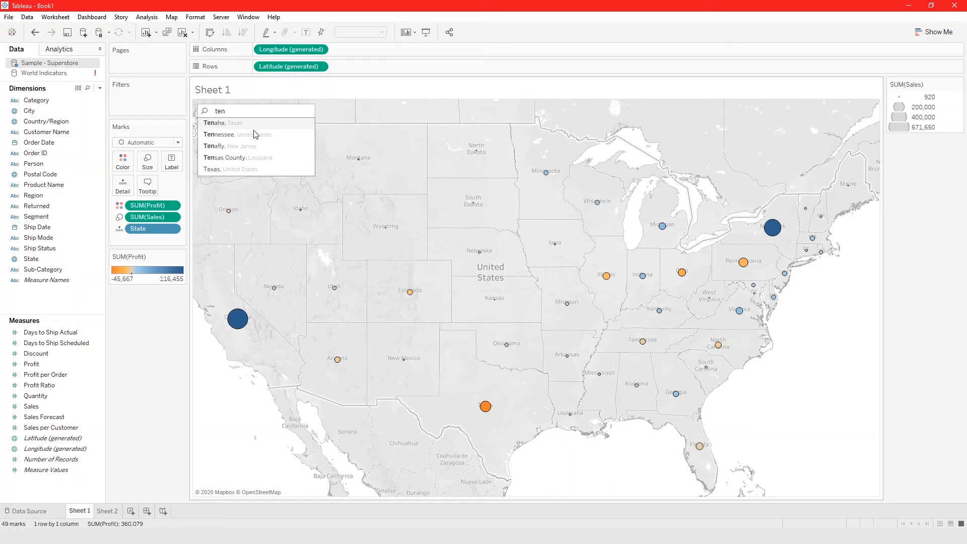
left_click(254, 134)
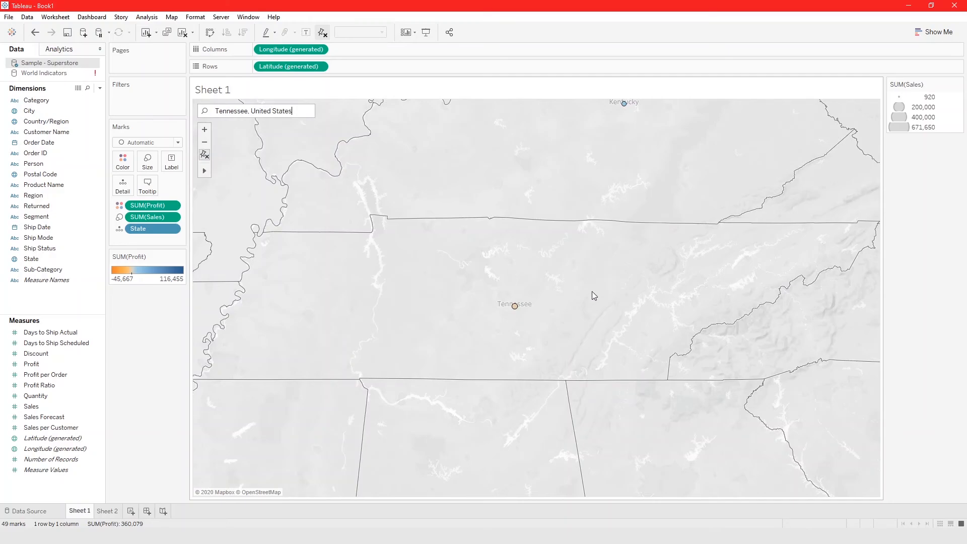
left_click_drag(300, 110, 215, 111)
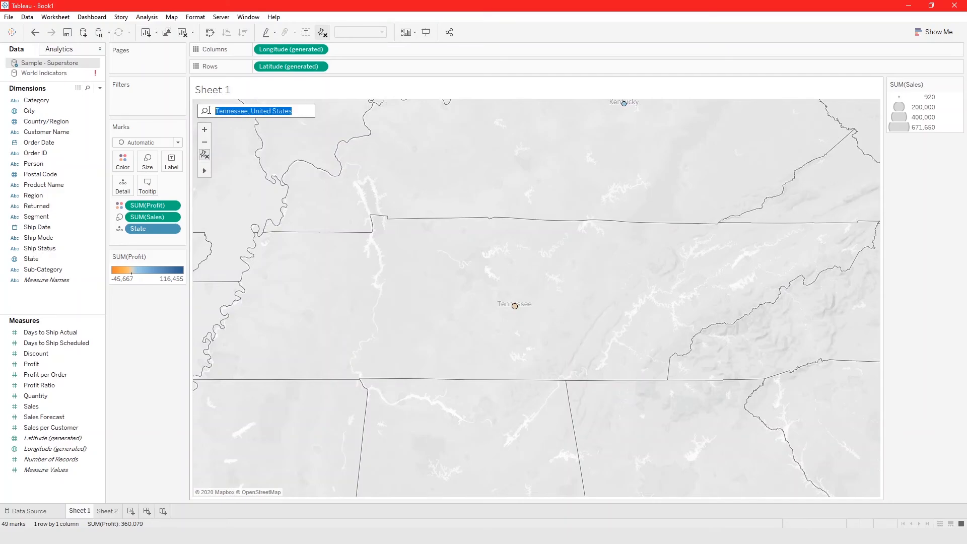
Search the map for "wash", go to Washington, United States, and clear the search text before resetting the map view.
key("BackSpace")
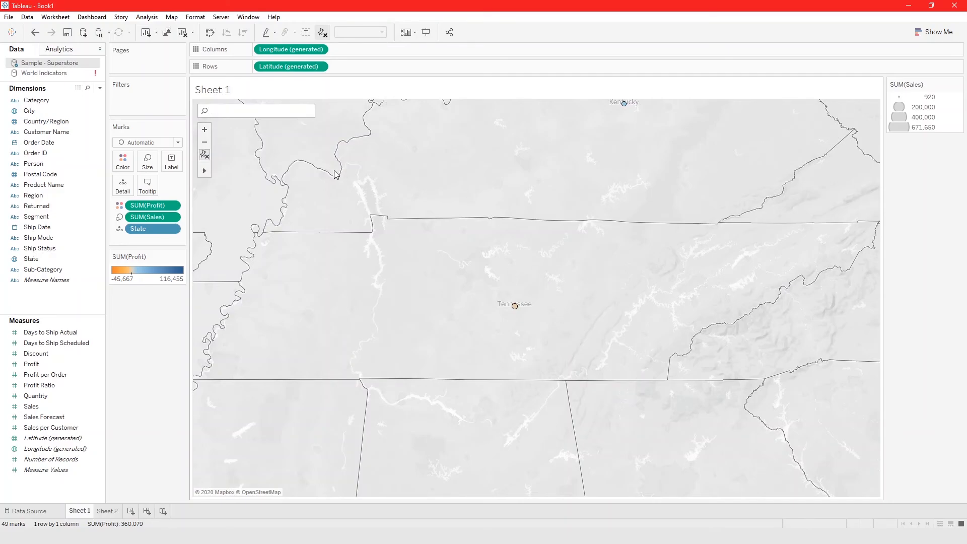
type("wash")
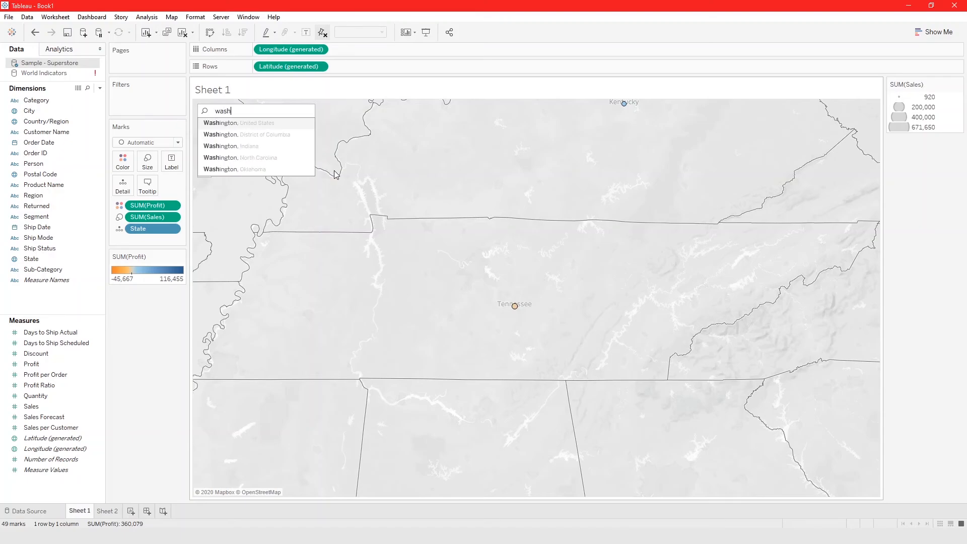
left_click(264, 126)
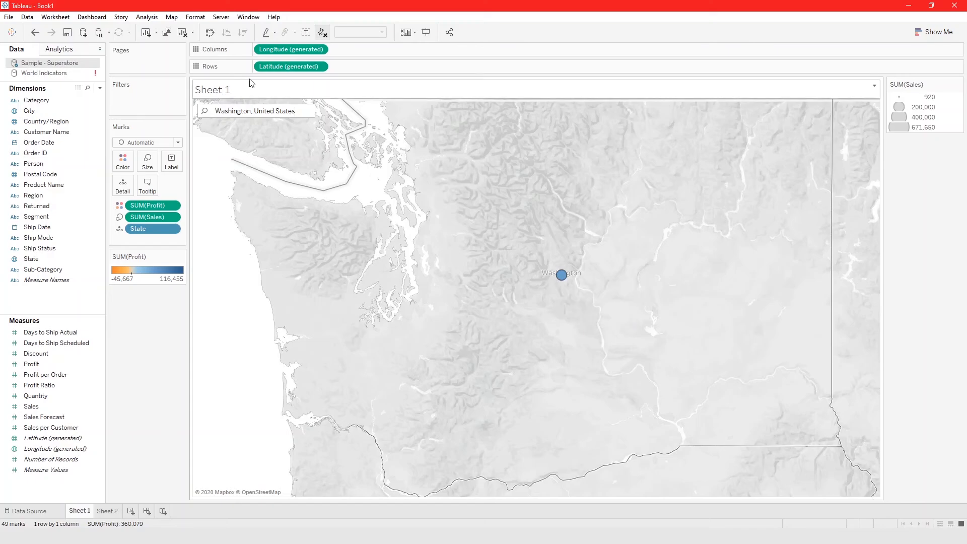
left_click_drag(311, 112, 213, 111)
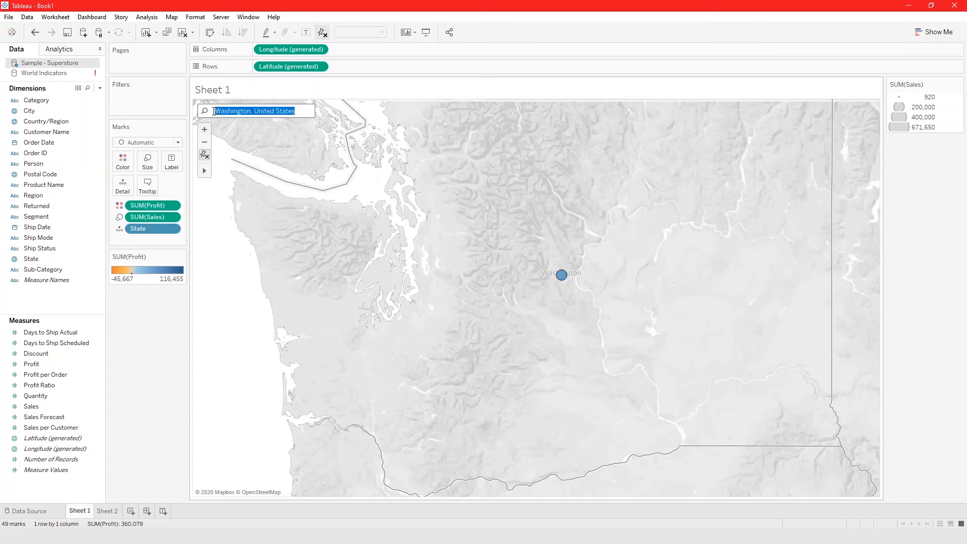
type("\\")
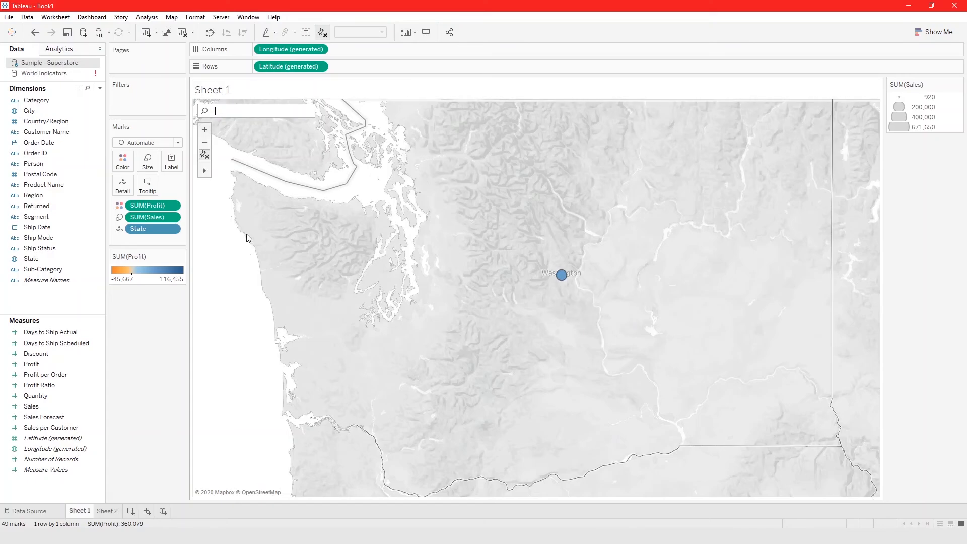
left_click(206, 154)
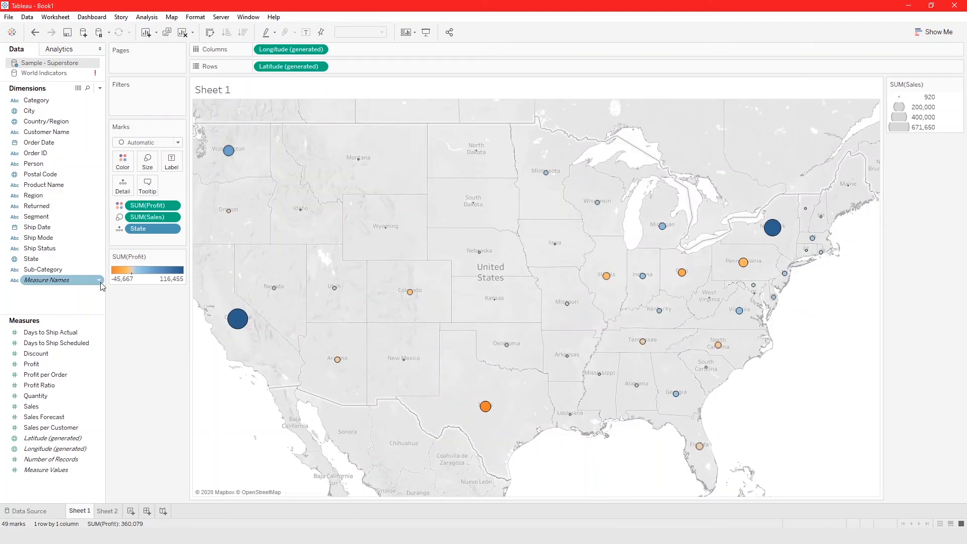
Filter the map by SUM(Profit) to states with negative profit, and place the SUM(Sales) and SUM(Profit) legends beneath the Marks card.
left_click_drag(159, 217, 81, 302)
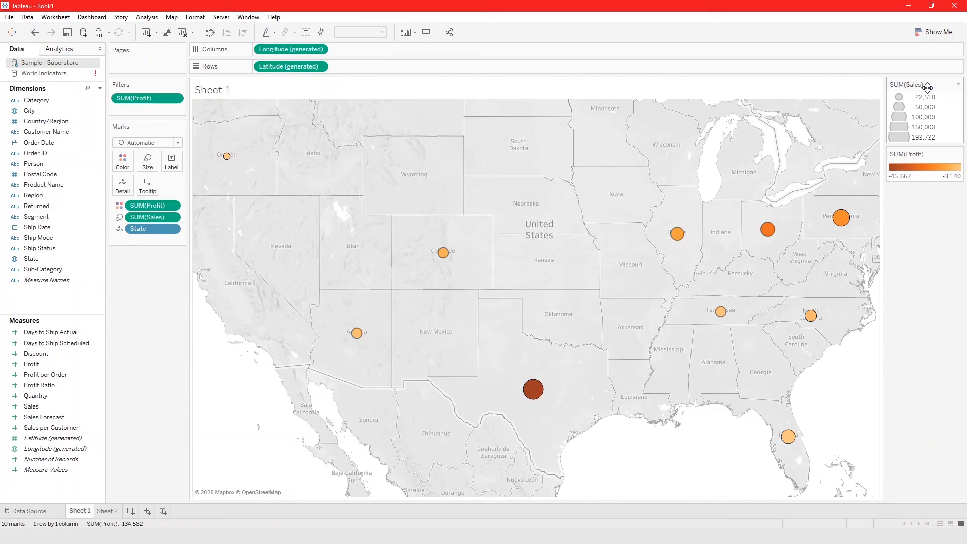
left_click_drag(927, 88, 138, 264)
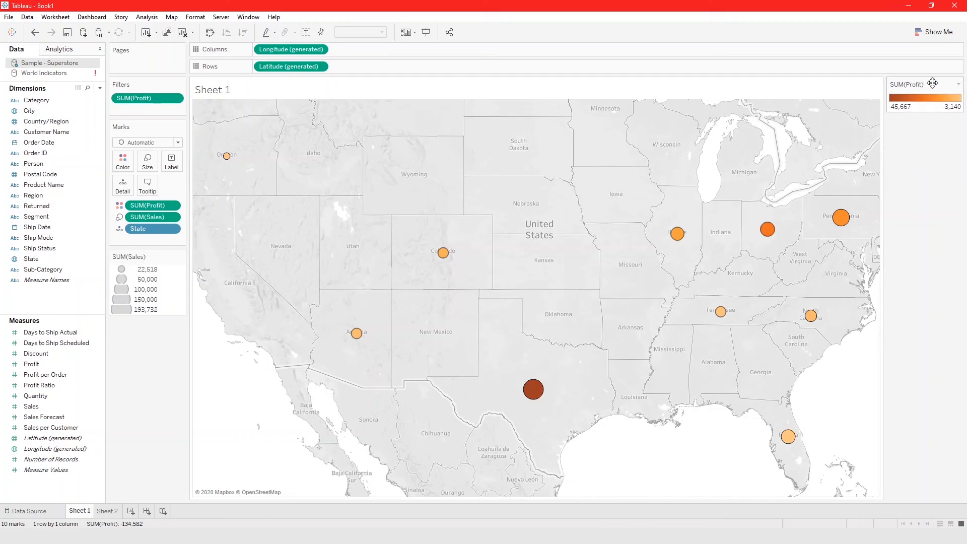
left_click_drag(906, 84, 127, 330)
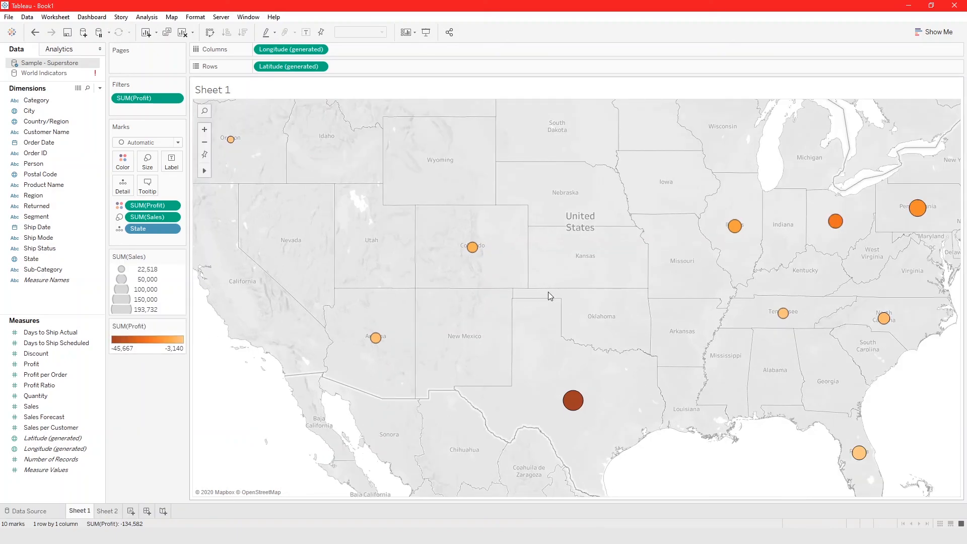